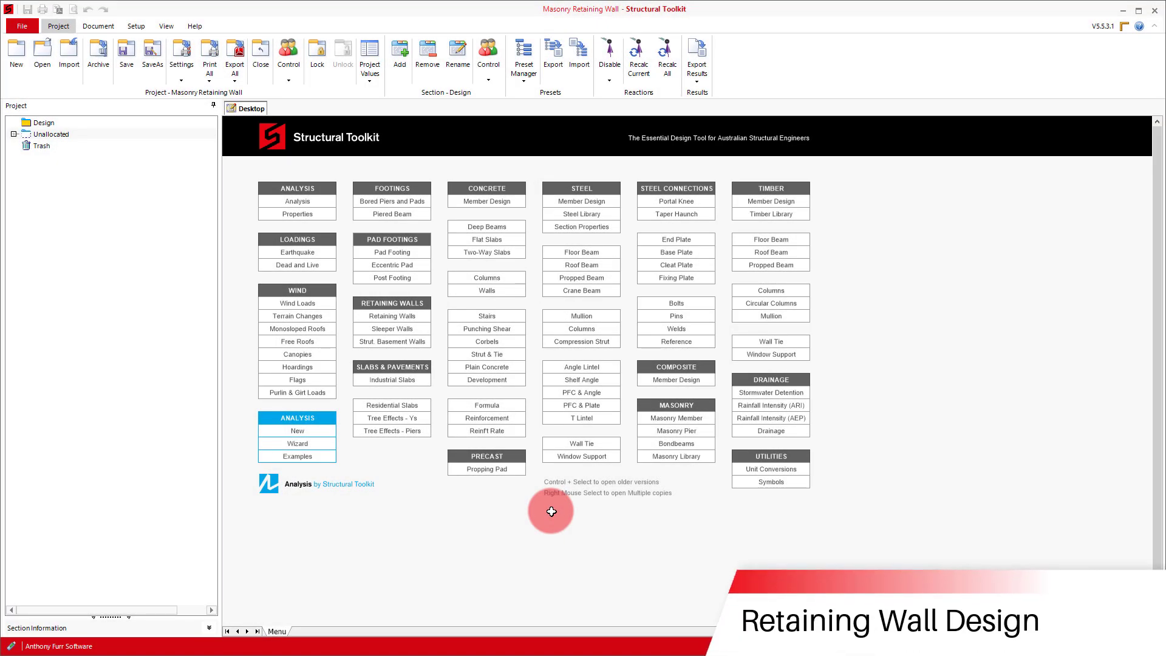
# Add a retaining wall member, keeping the default name 'Retaining wall RW01'.
pyautogui.click(401, 316)
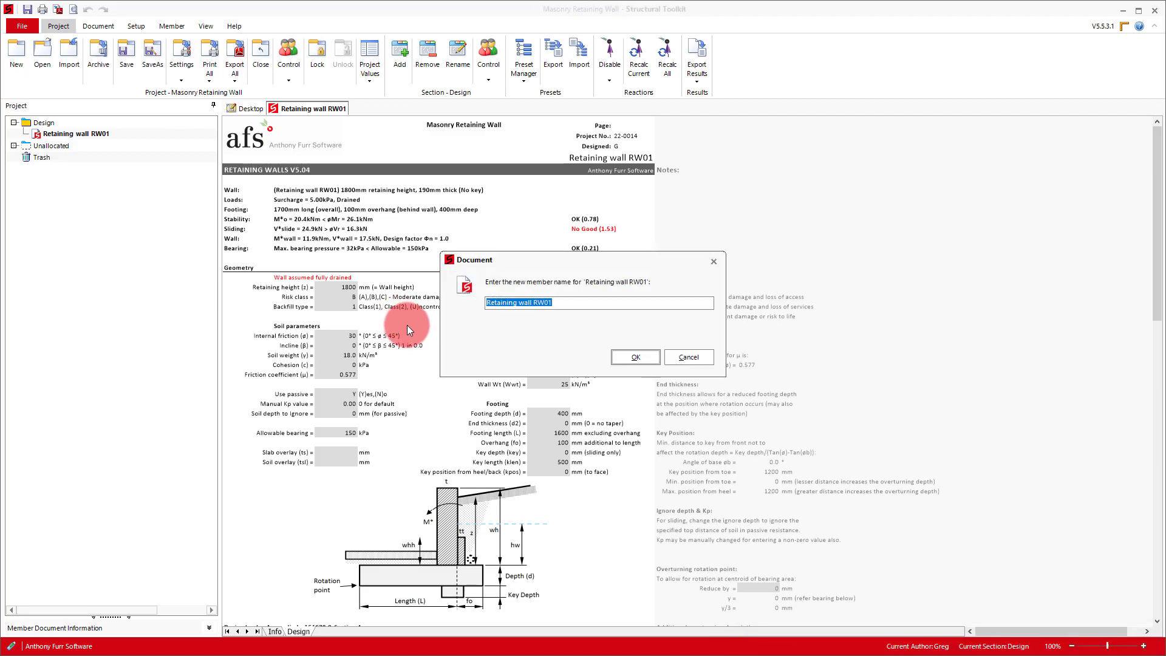
pyautogui.click(637, 359)
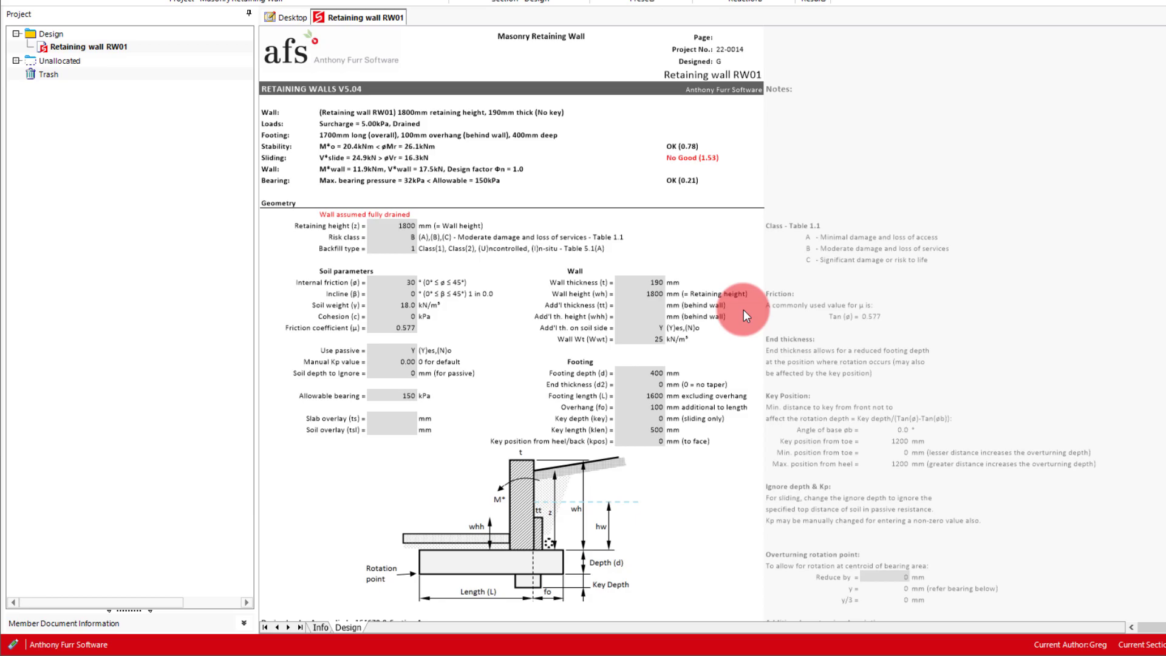
# Change RW01's retaining height (z) to 1200 mm.
pyautogui.click(403, 224)
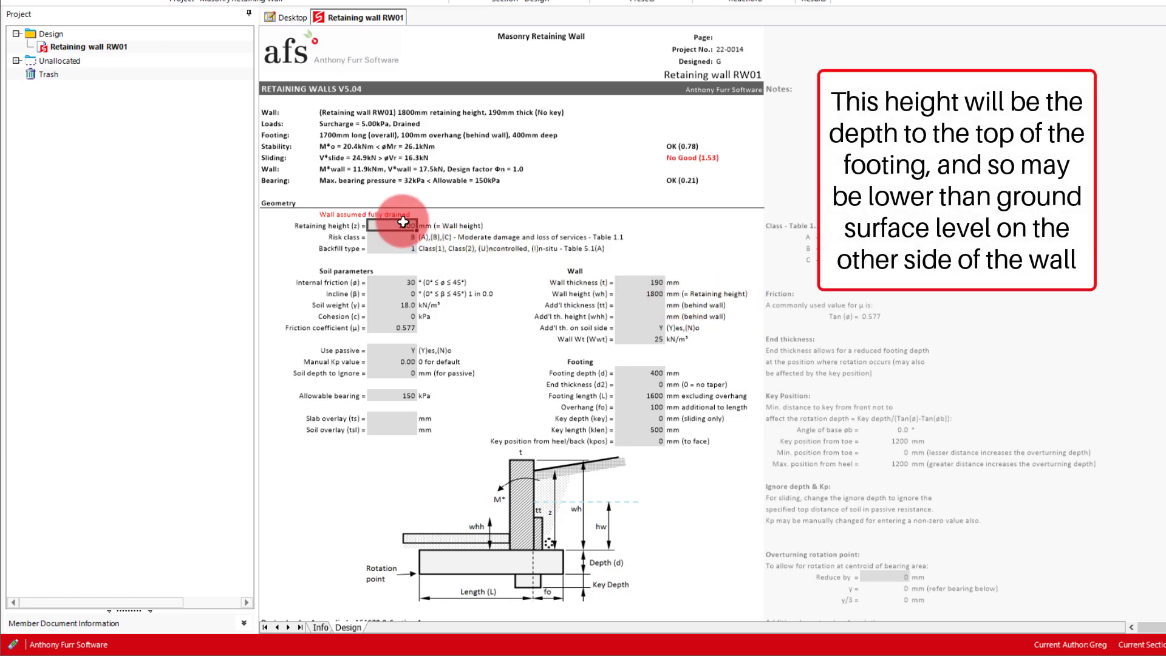
pyautogui.write('1200')
pyautogui.press('Return')
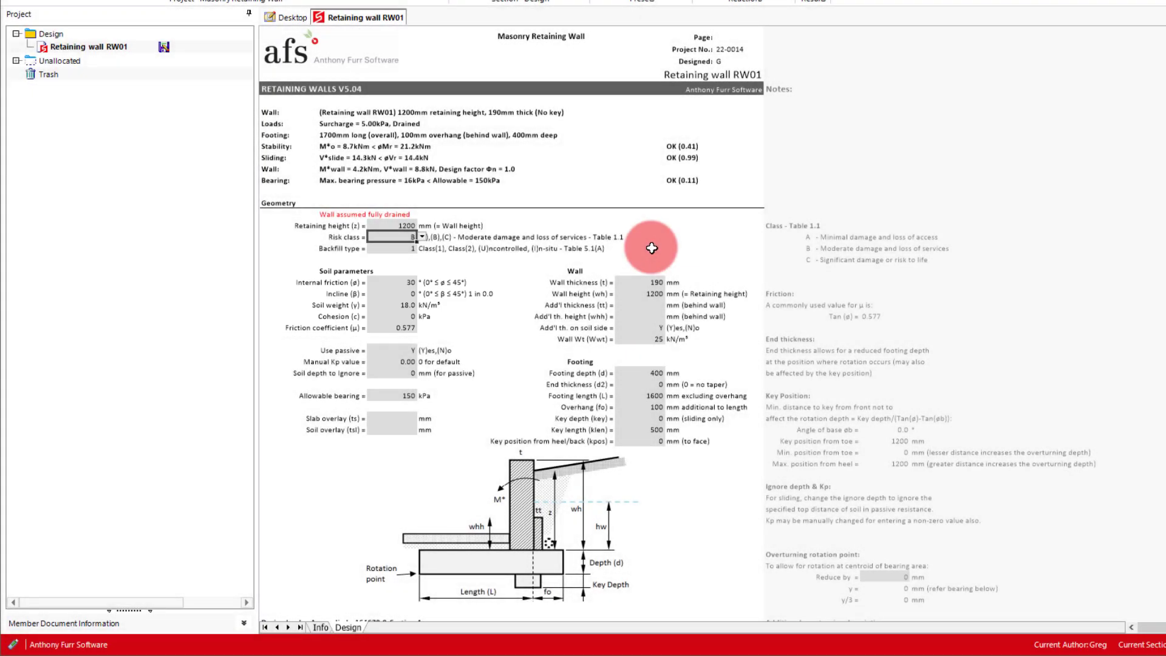
# Set the soil internal friction to 28° and the friction coefficient to 0.532.
pyautogui.click(407, 282)
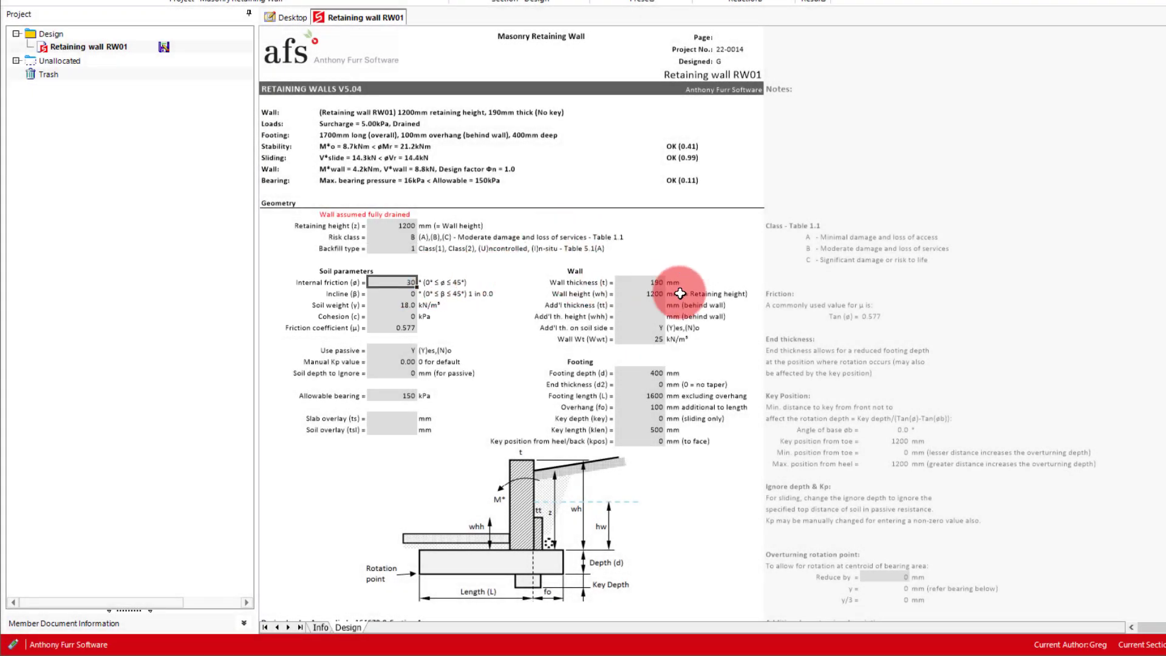
pyautogui.write('28')
pyautogui.press('Return')
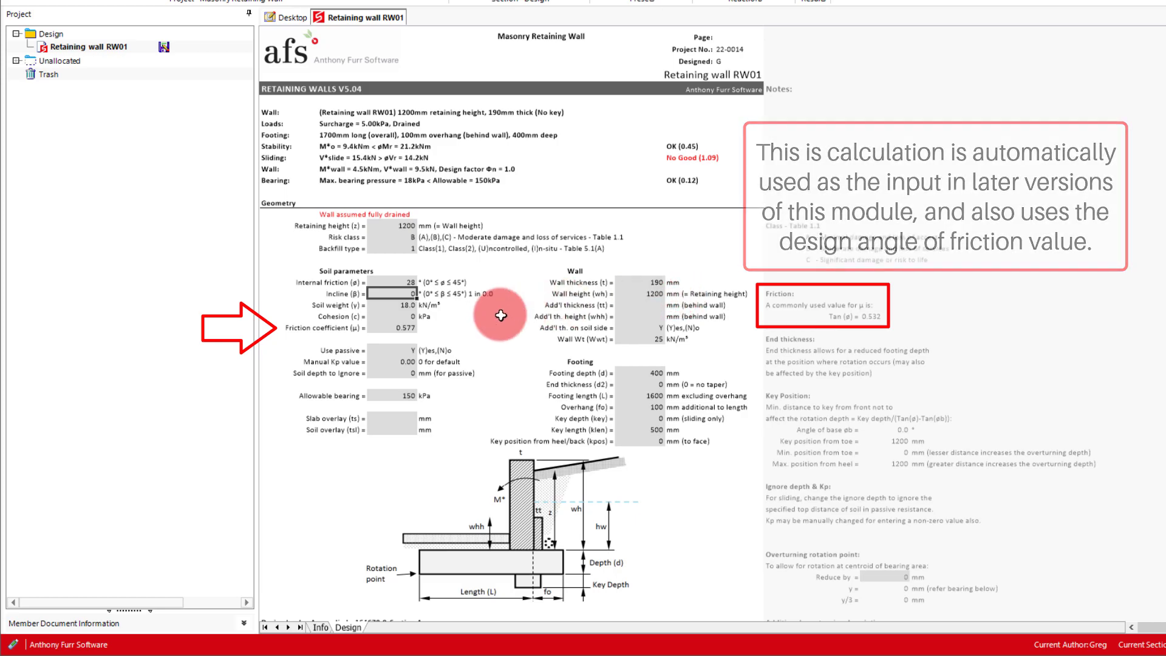
pyautogui.click(391, 327)
pyautogui.write('0.532')
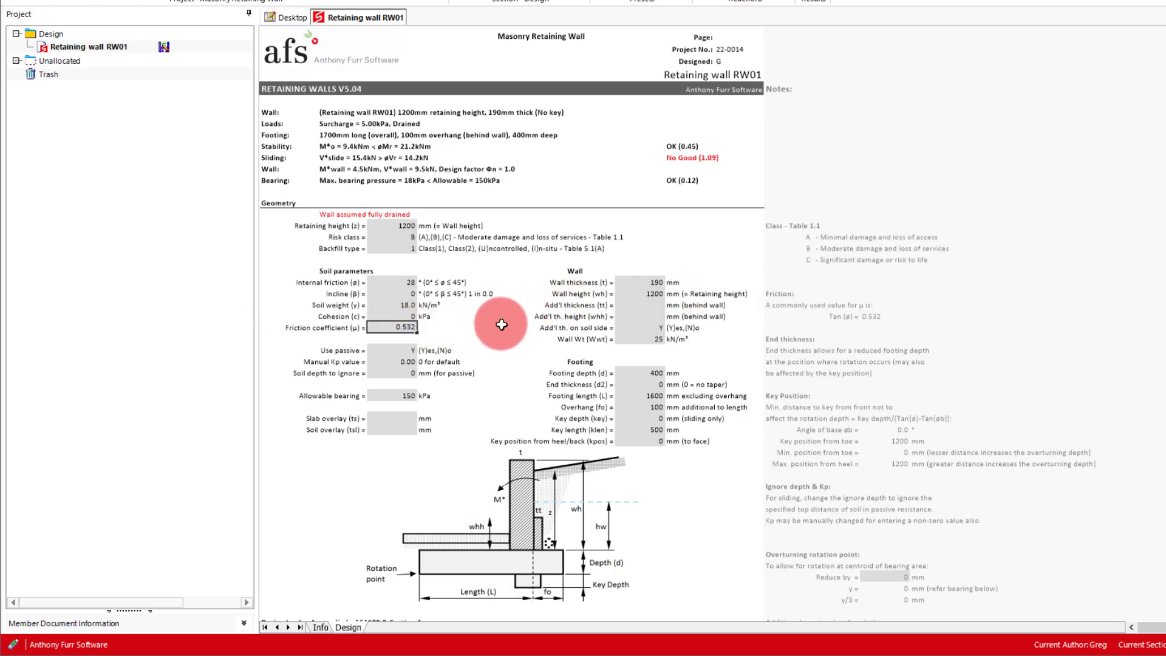
pyautogui.press('Return')
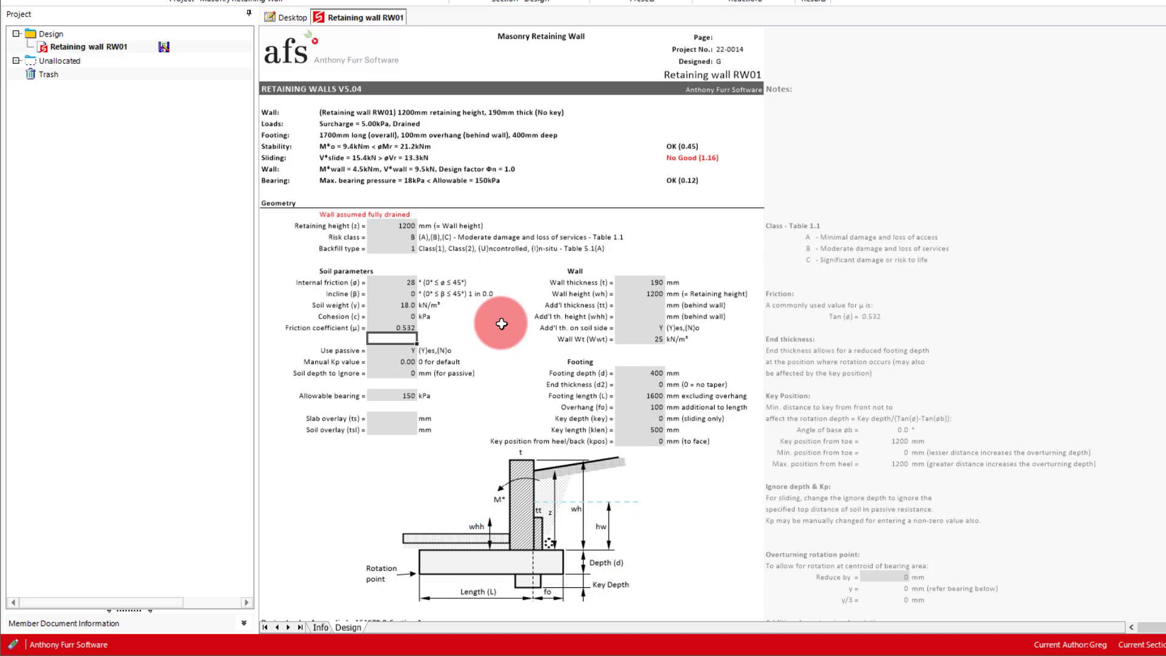
# Set allowable bearing to 120 kPa and wall weight density (Wwt) to 20 kN/m³.
pyautogui.click(391, 397)
pyautogui.write('120')
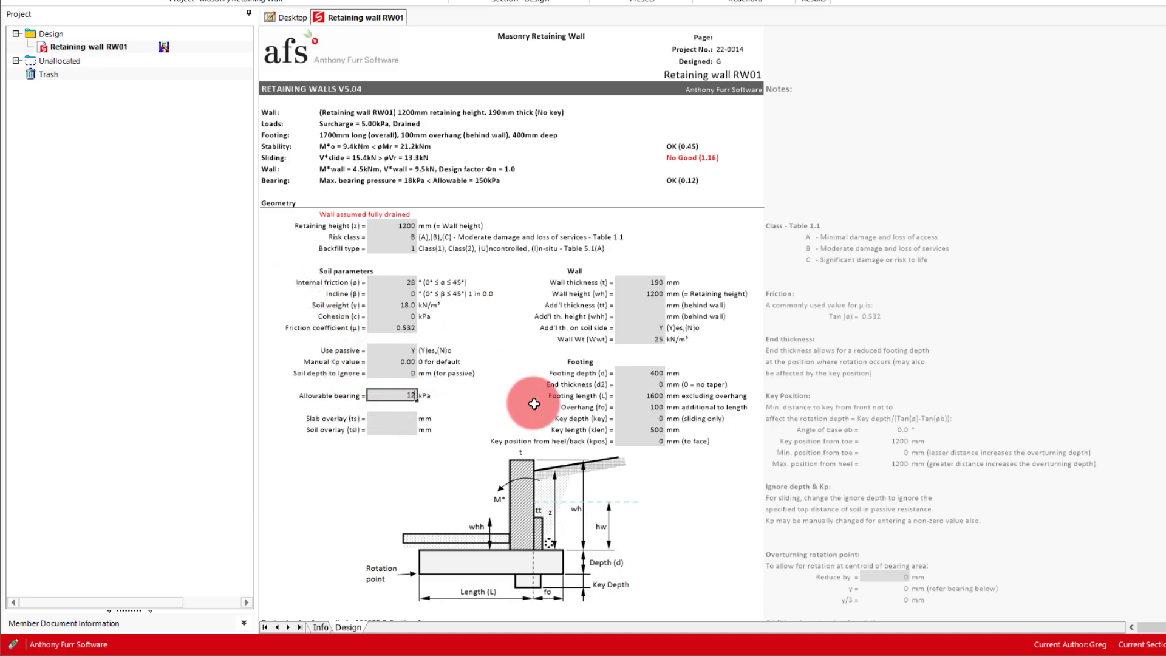
pyautogui.press('Return')
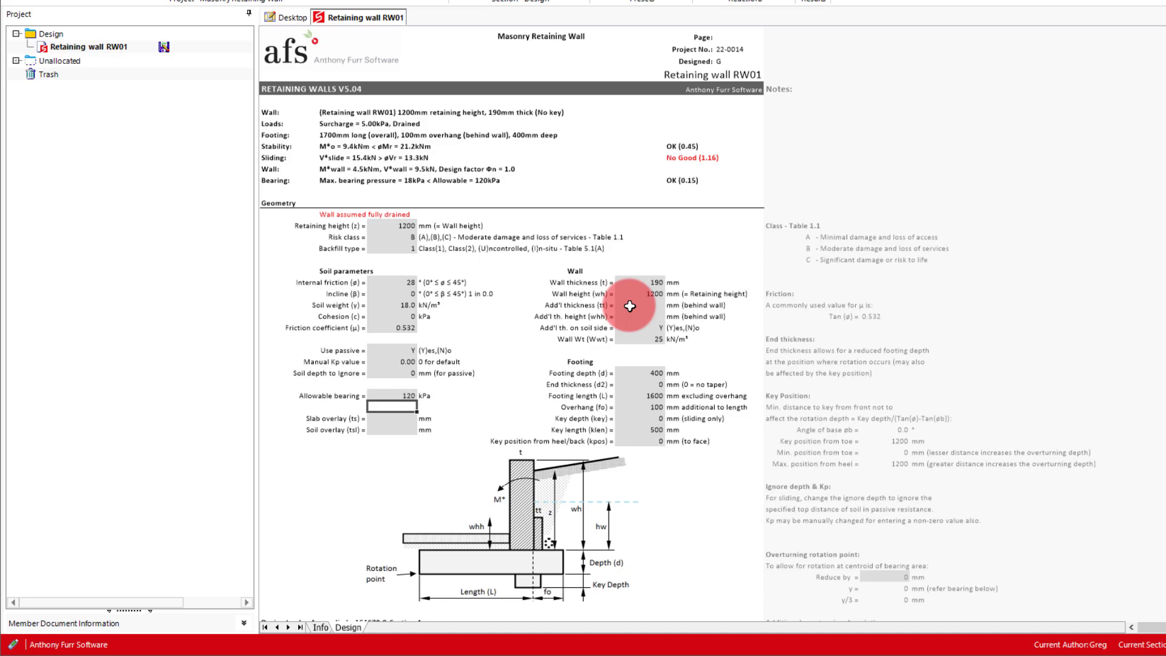
pyautogui.click(636, 336)
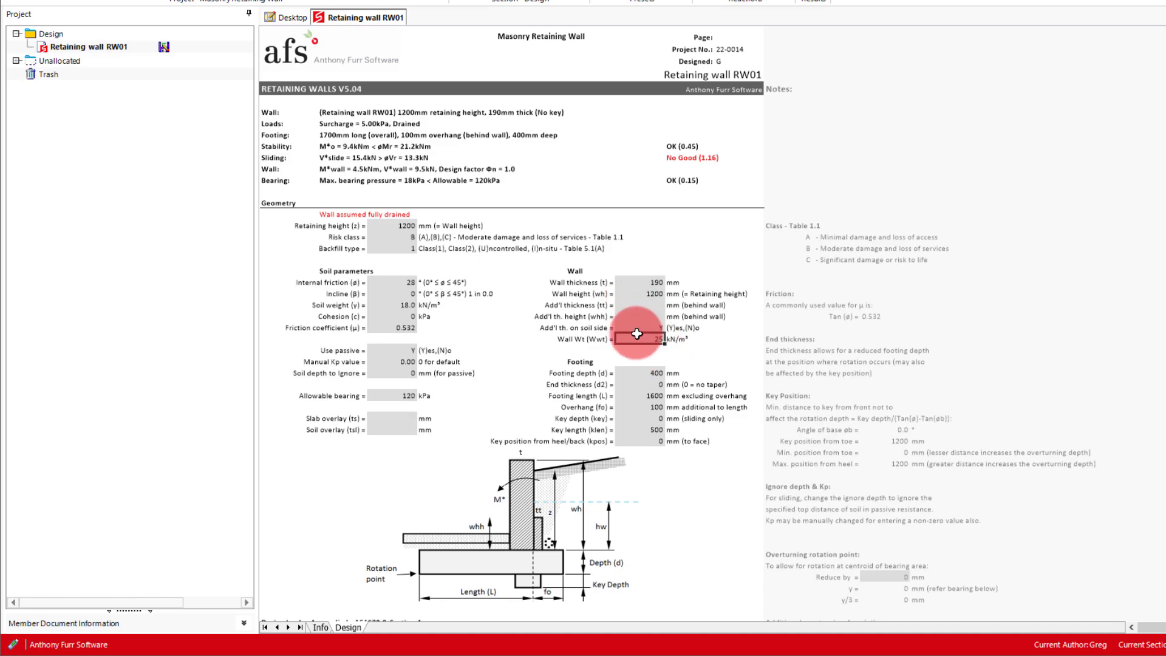
pyautogui.click(805, 357)
pyautogui.write('20')
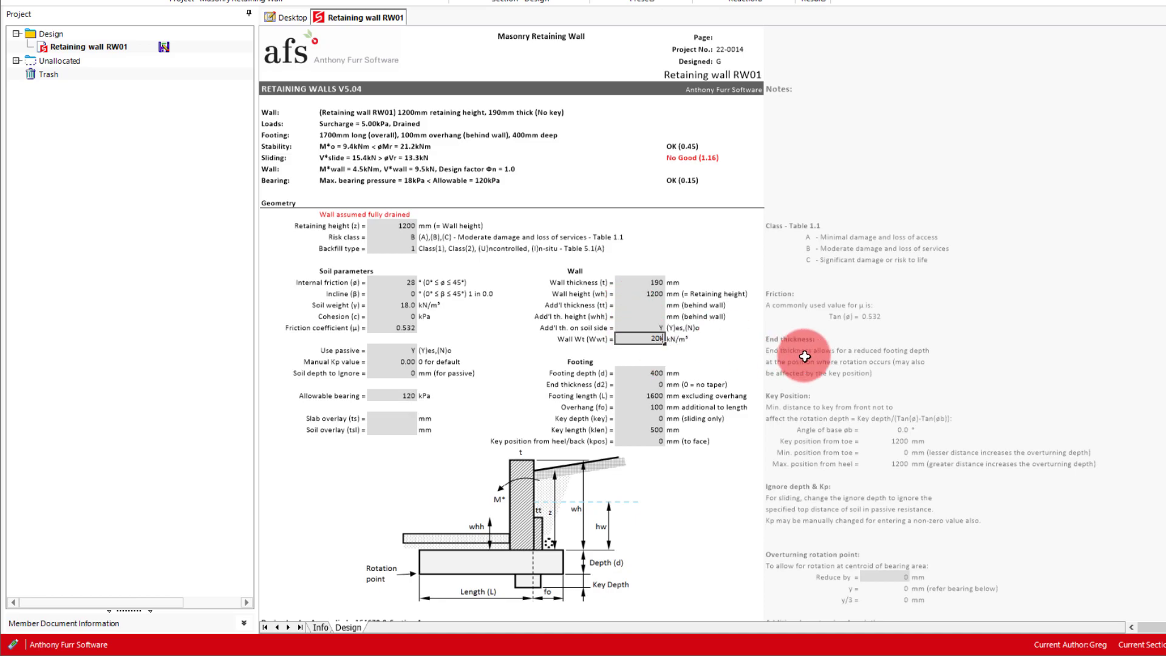
pyautogui.press('Return')
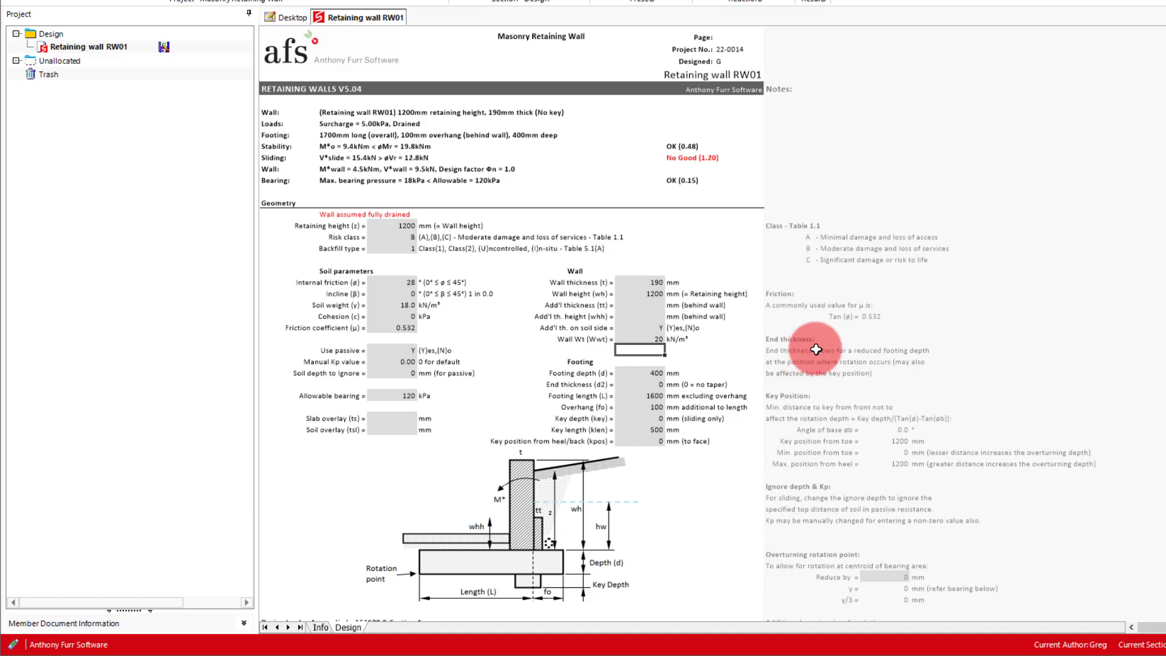
# Change the footing length (L) to 1000 mm.
pyautogui.click(657, 397)
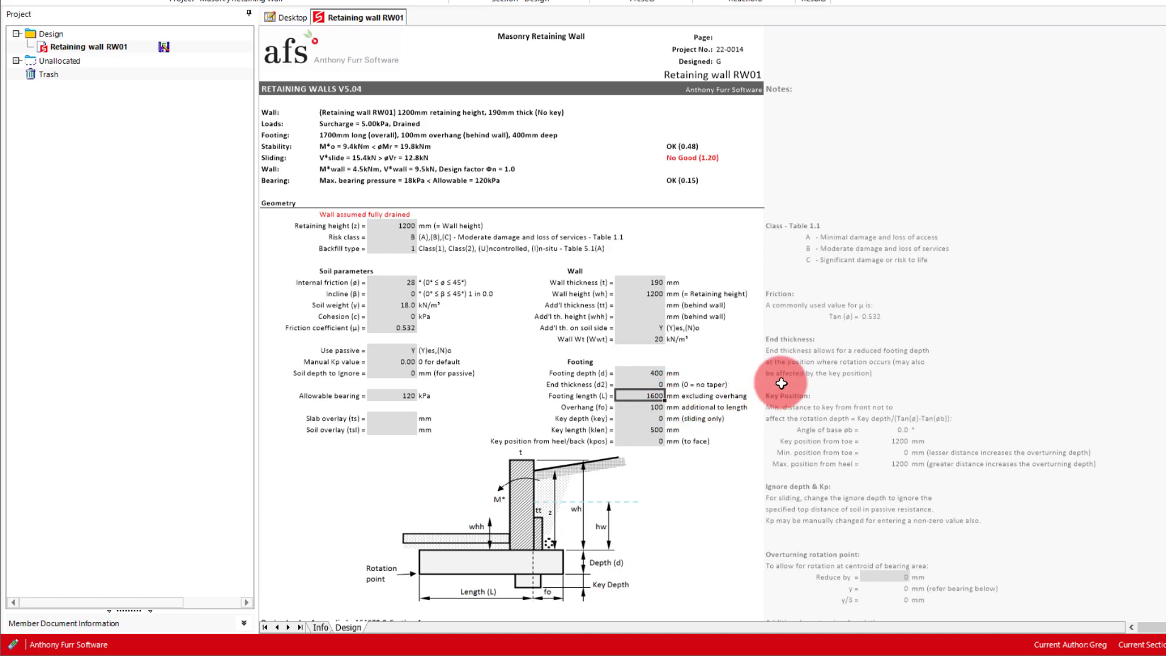
pyautogui.write('1000')
pyautogui.press('Return')
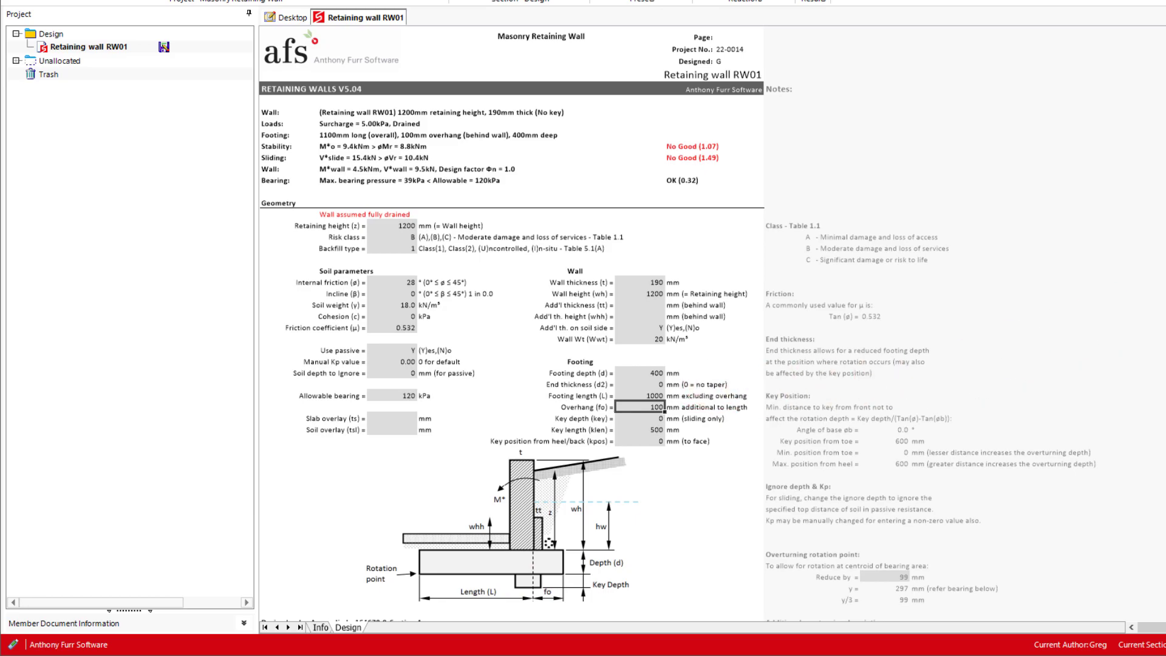
# Scroll down to the Design loads, Material design factors and Design Moment tables.
pyautogui.scroll(-5, 700, 382)
pyautogui.scroll(-1, 510, 328)
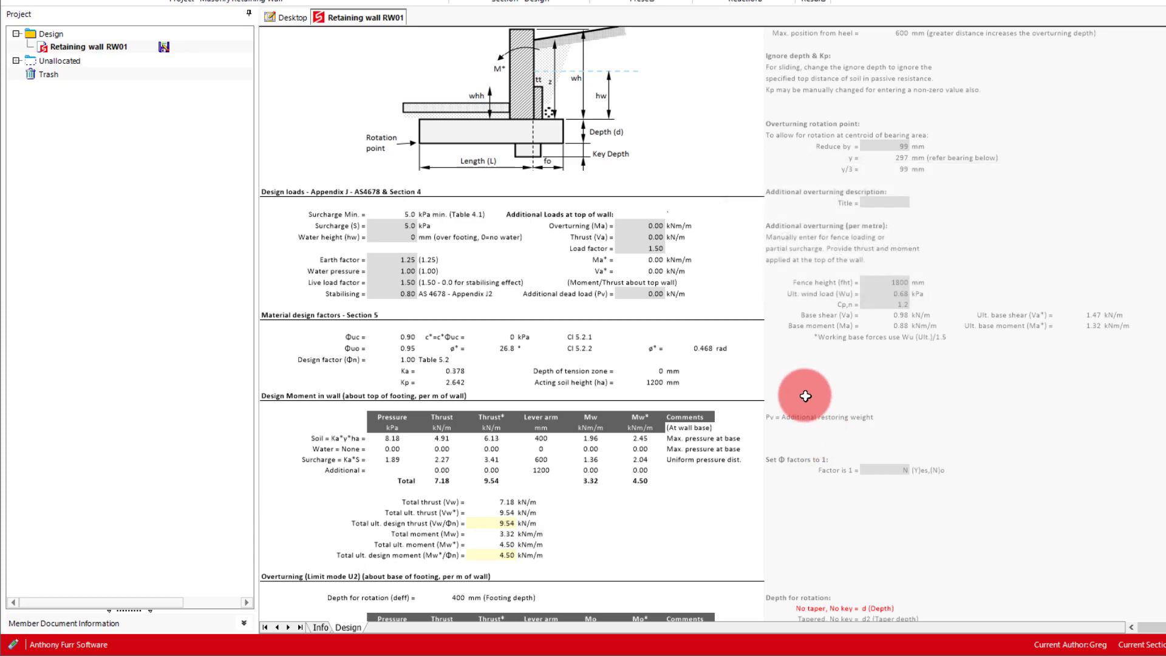
# Restore the soil internal friction angle to 30°.
pyautogui.scroll(5, 796, 388)
pyautogui.click(442, 124)
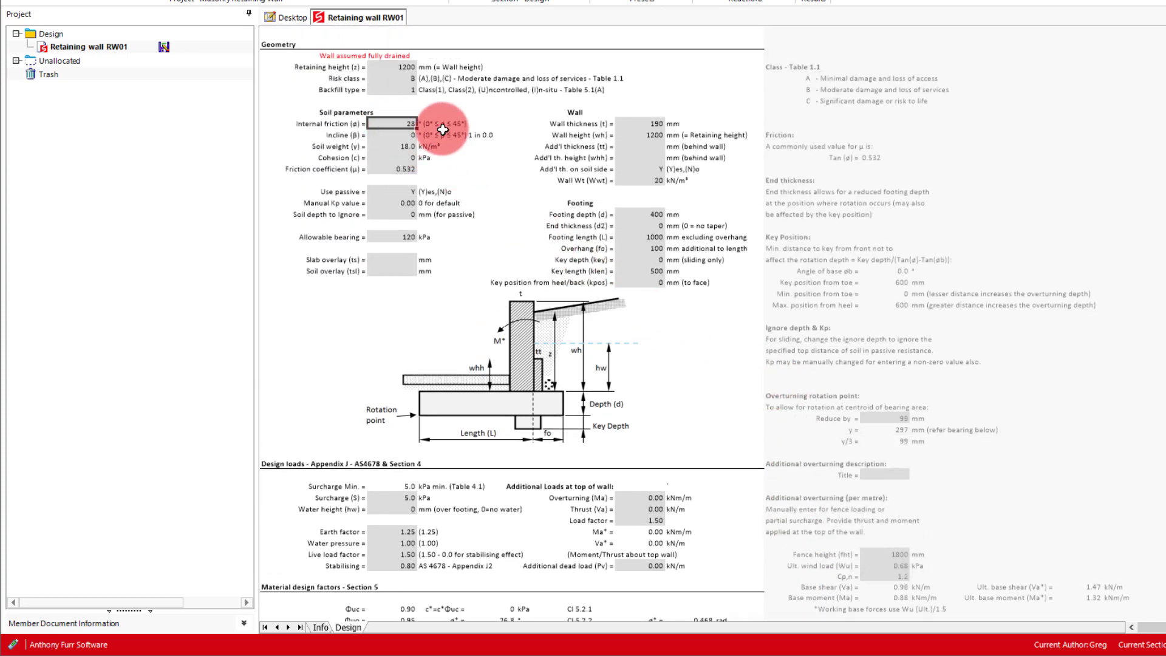
pyautogui.write('30')
pyautogui.press('Return')
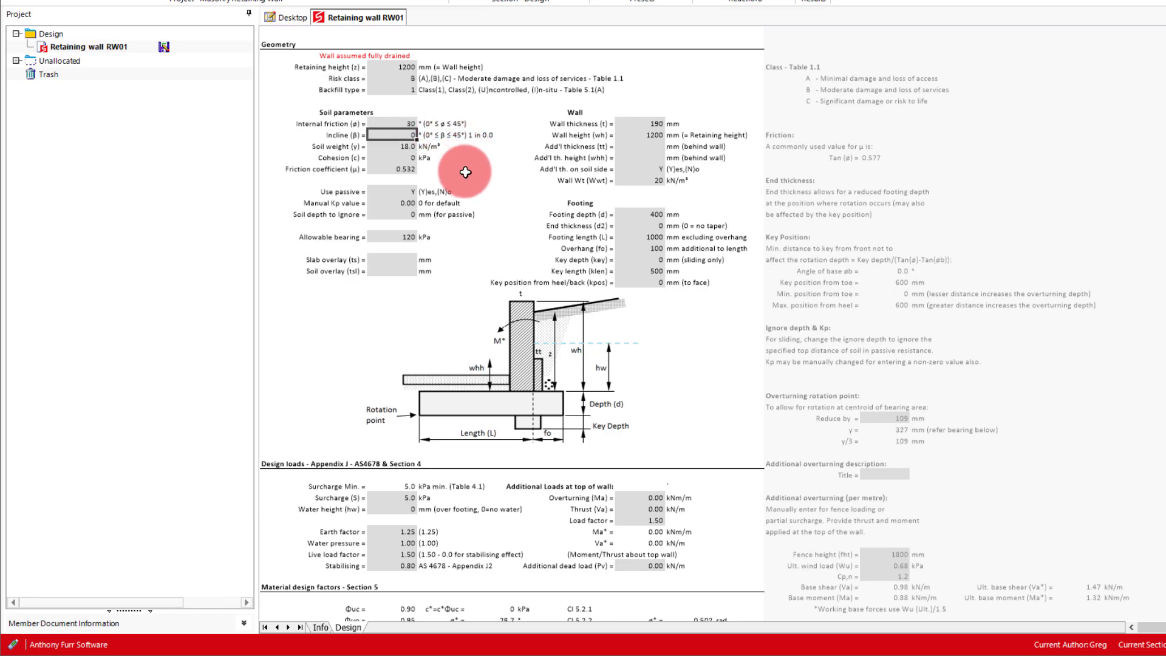
# Set 'Factor is 1' to Y, then revert it to N.
pyautogui.scroll(-3, 477, 193)
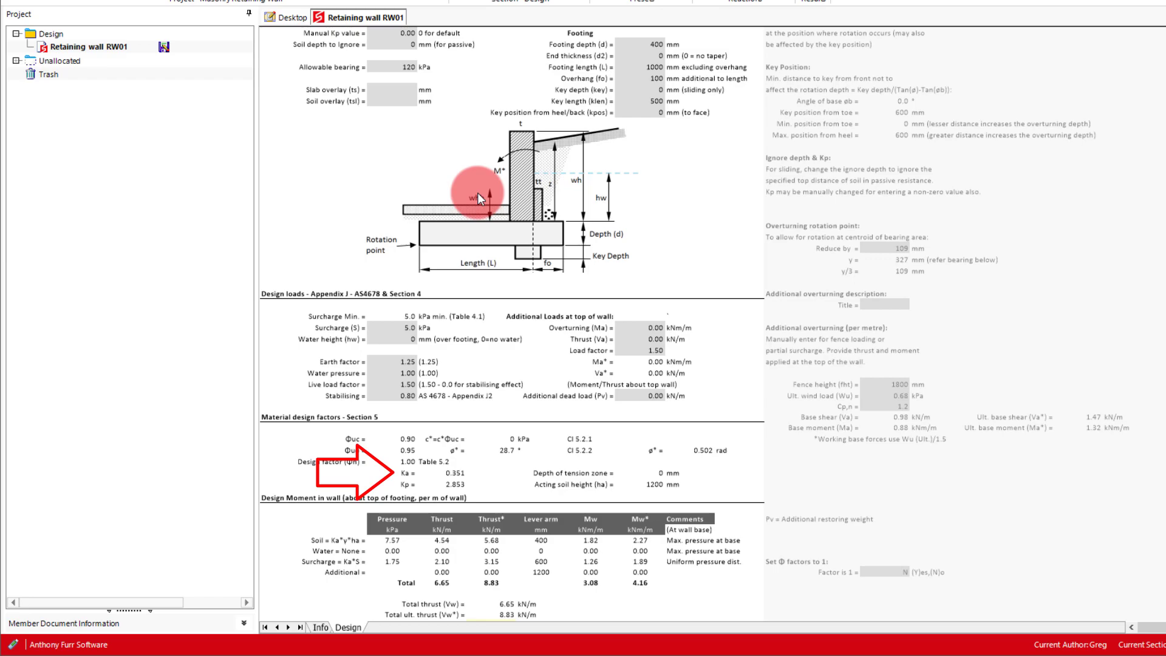
pyautogui.click(901, 571)
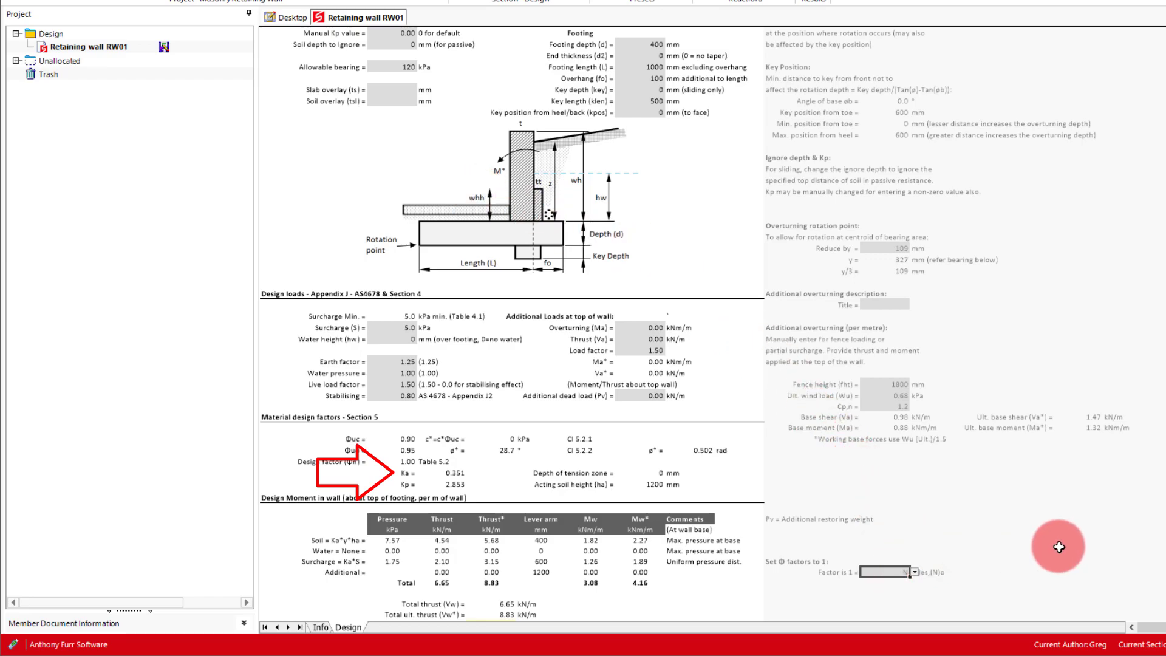
pyautogui.write('Y')
pyautogui.press('Return')
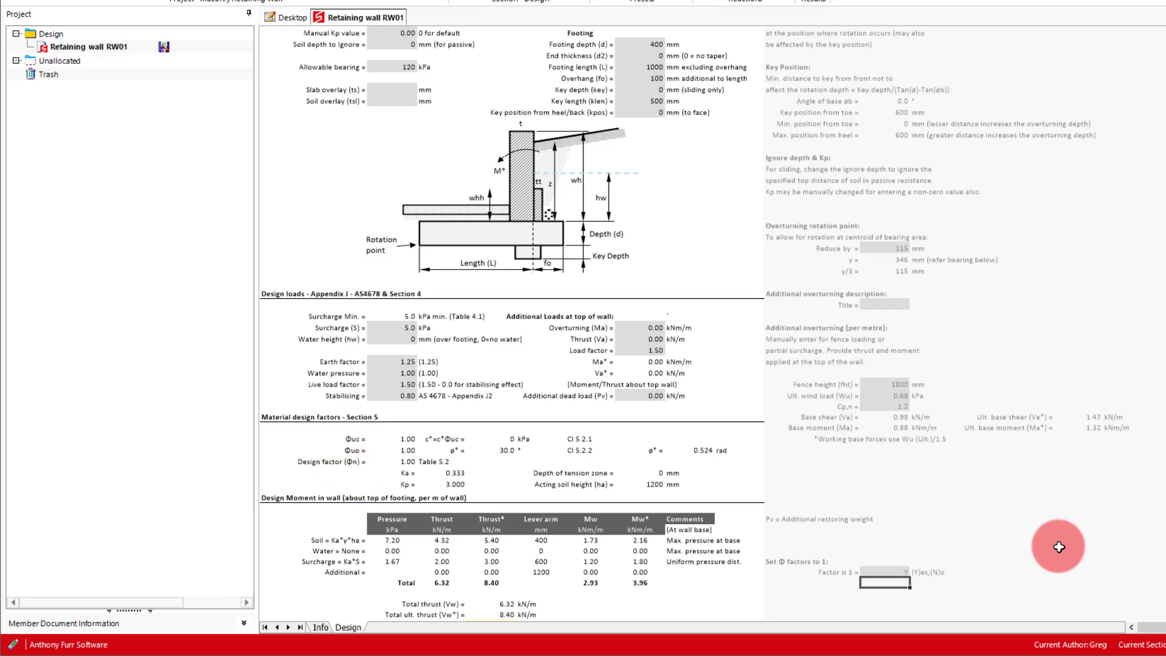
pyautogui.click(885, 572)
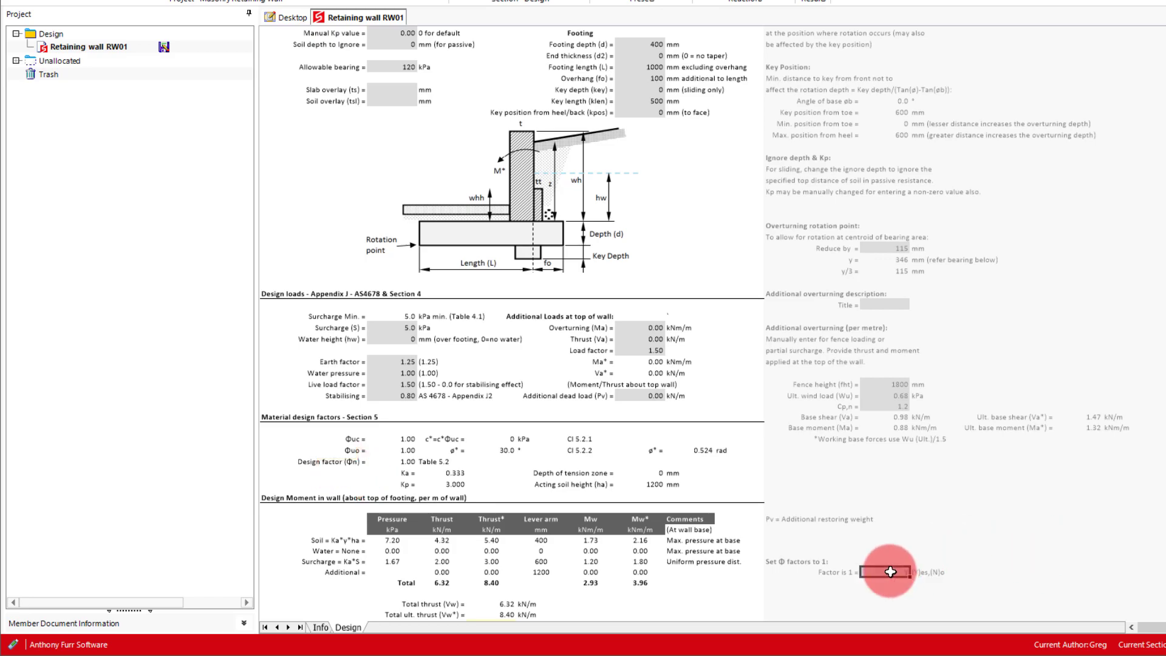
pyautogui.write('N')
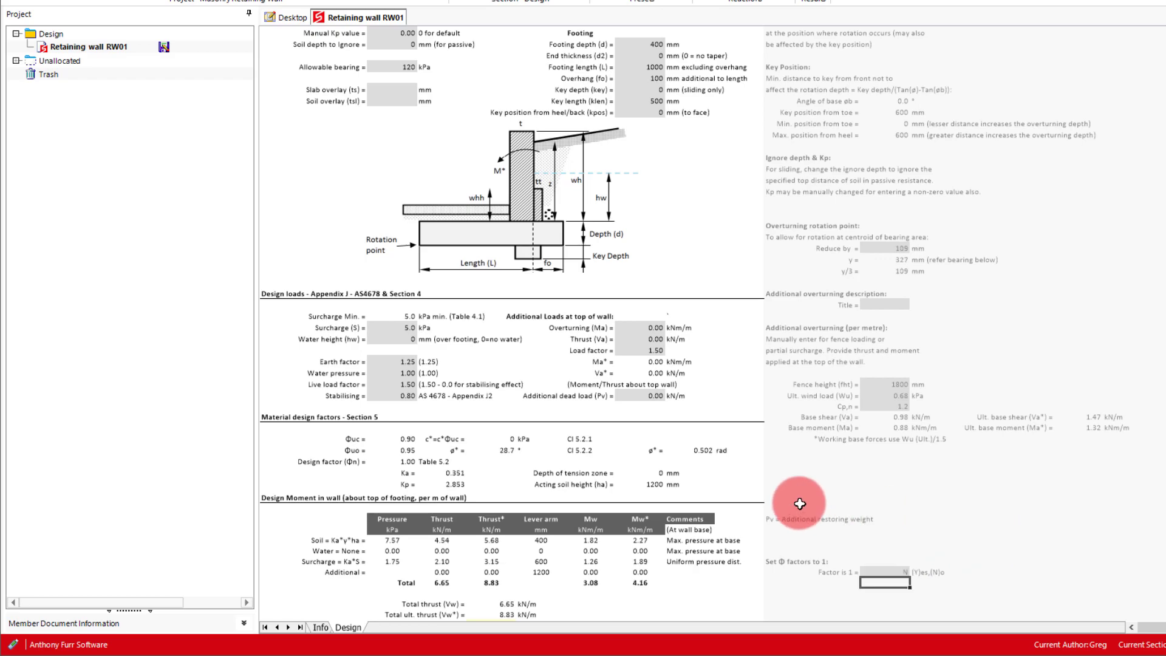
# Lower the internal friction angle to 28°.
pyautogui.scroll(5, 801, 507)
pyautogui.click(405, 125)
pyautogui.write('28')
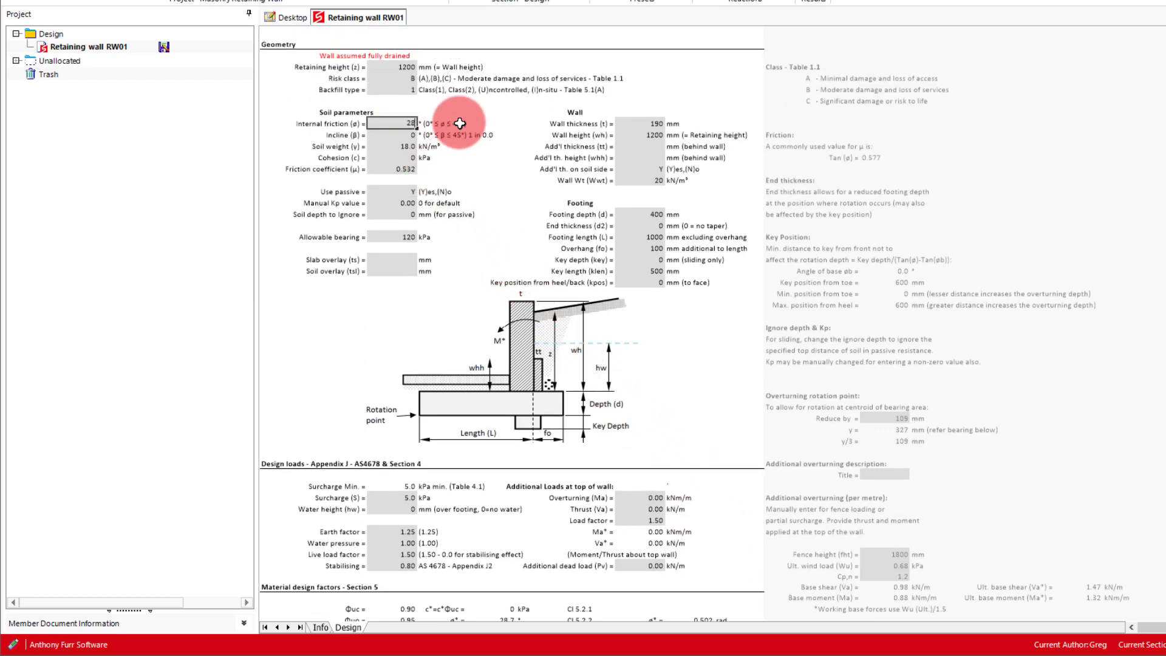
pyautogui.press('Return')
pyautogui.scroll(-10, 497, 158)
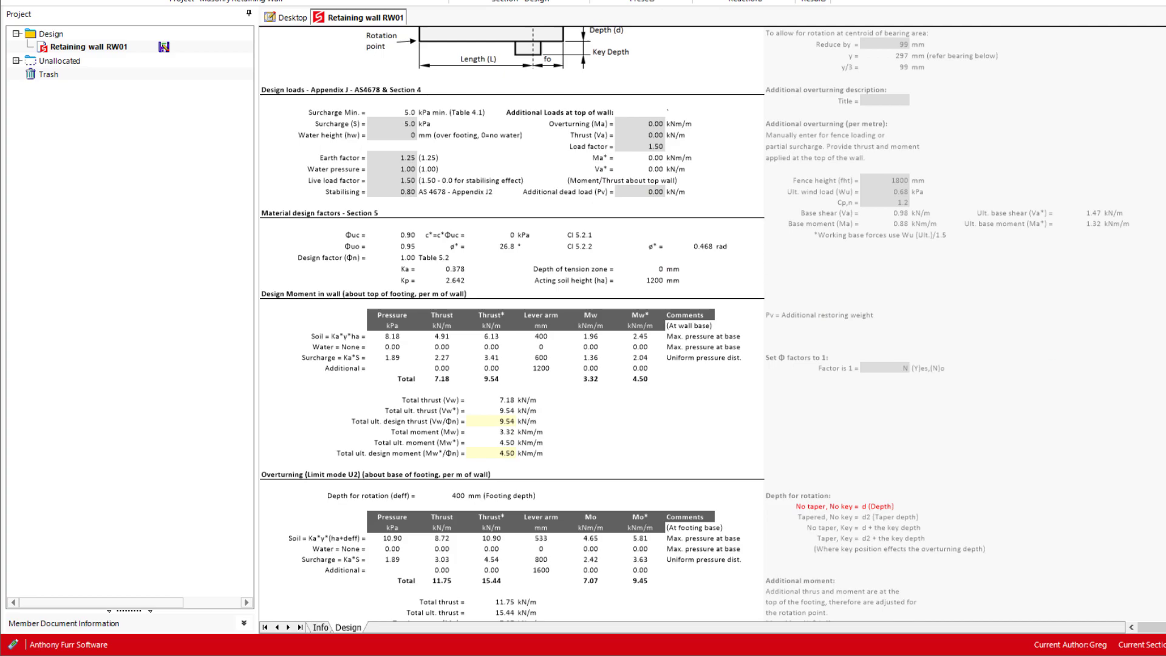
pyautogui.scroll(-10, 510, 322)
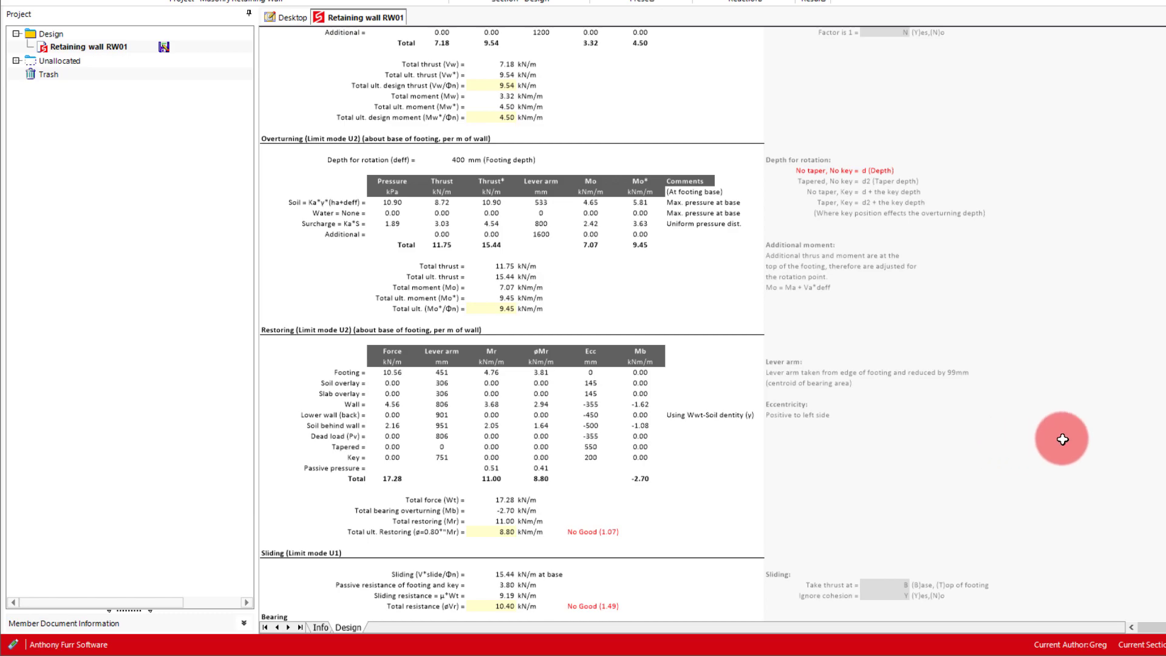
pyautogui.scroll(12, 511, 322)
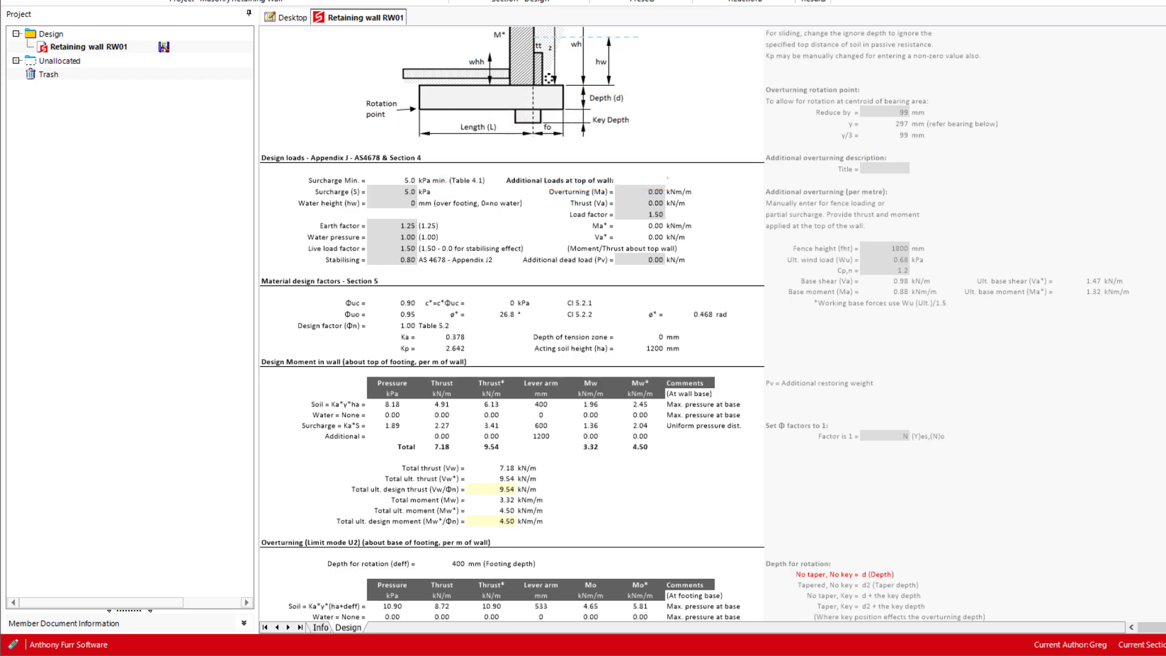
pyautogui.scroll(-10, 512, 322)
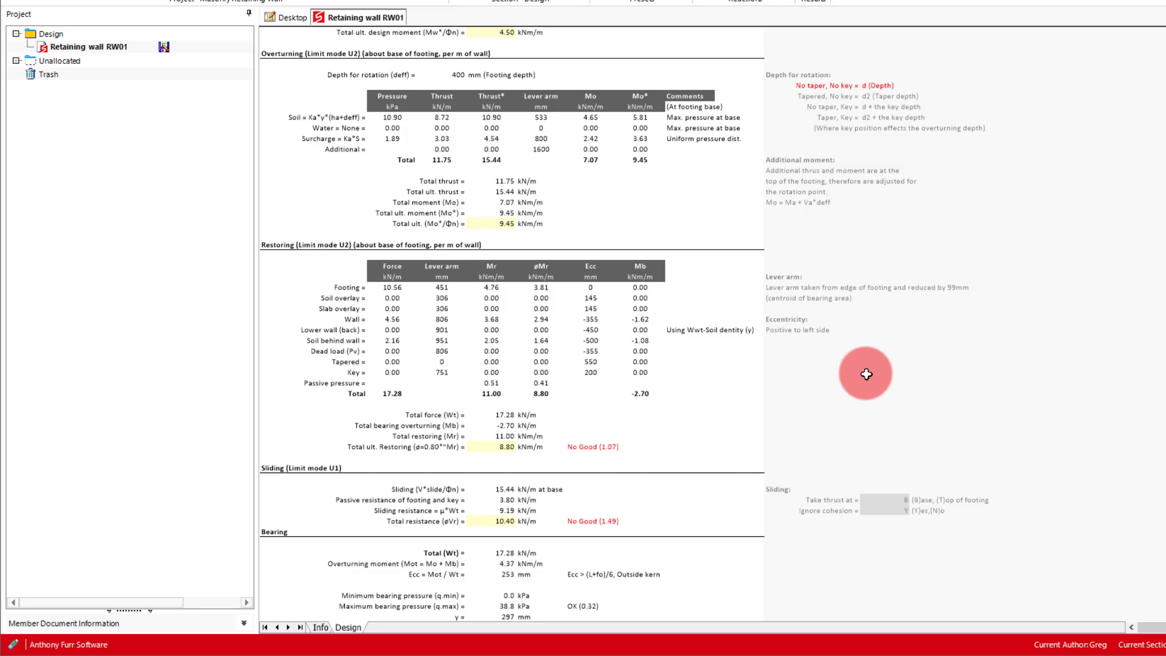
pyautogui.scroll(-3, 866, 374)
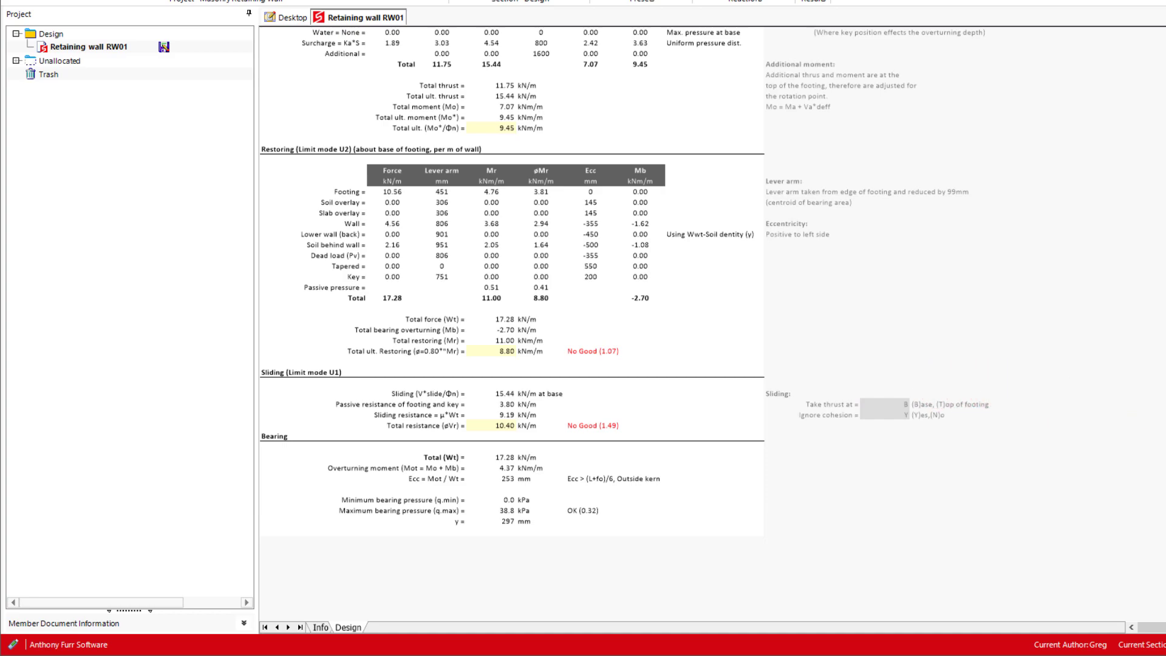
pyautogui.scroll(15, 1153, 205)
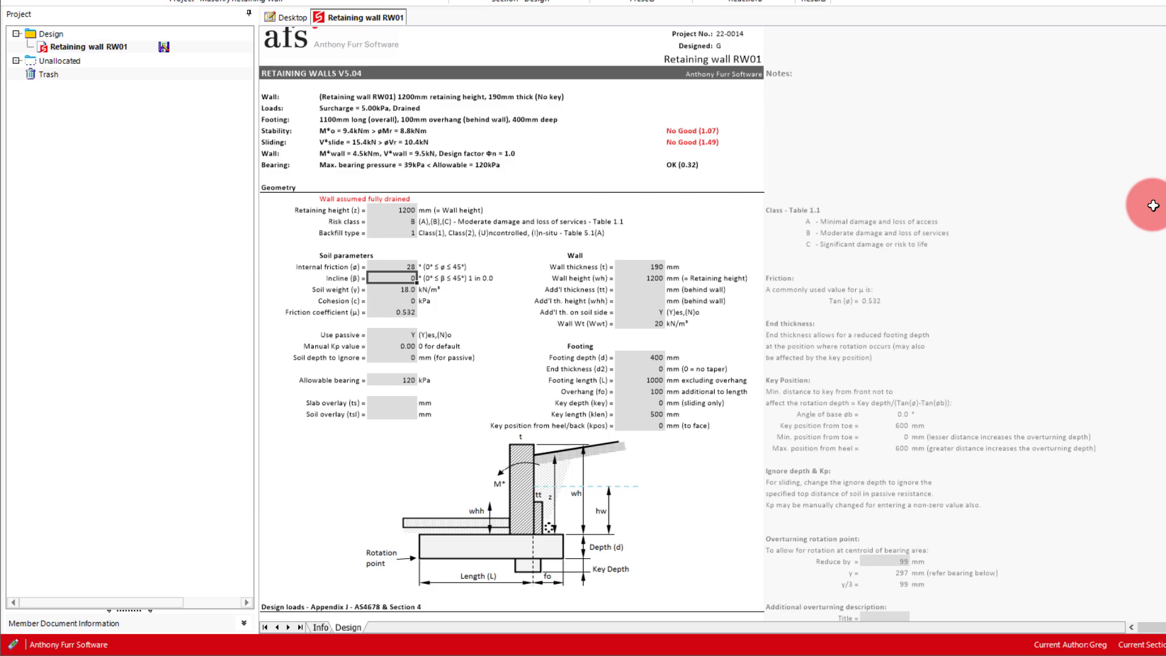
# Set the key position from heel (kpos) to 100 mm.
pyautogui.scroll(1, 1152, 205)
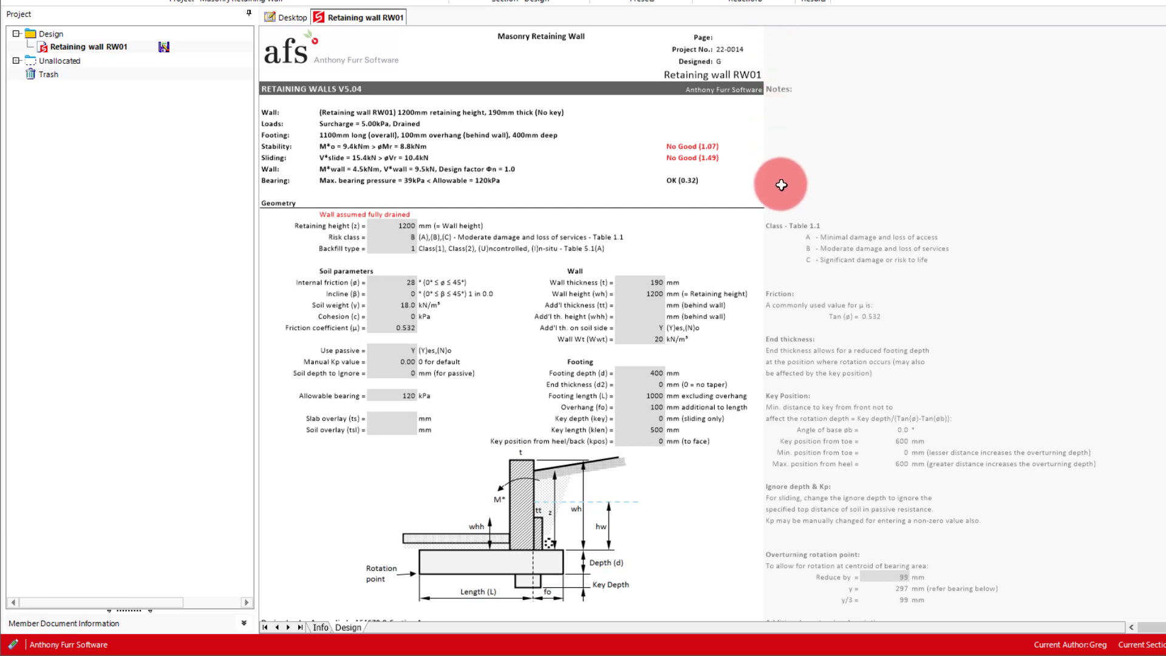
pyautogui.click(641, 441)
pyautogui.write('100')
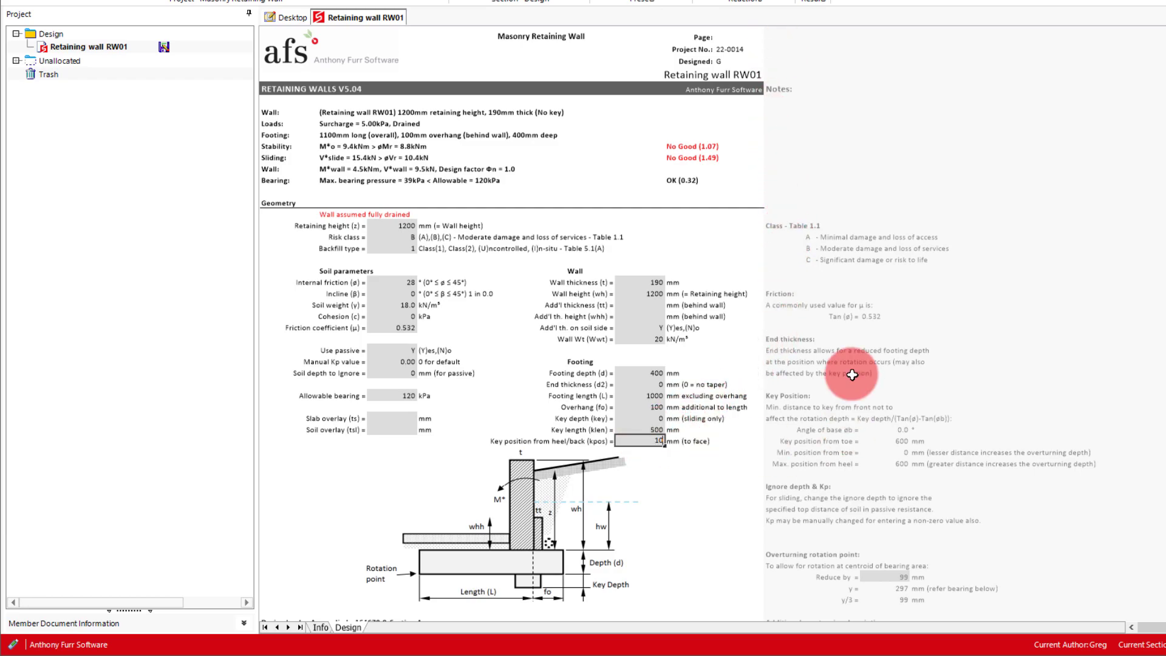
pyautogui.press('Return')
# Set the shear key depth to 250 mm.
pyautogui.click(655, 418)
pyautogui.write('250')
pyautogui.press('Return')
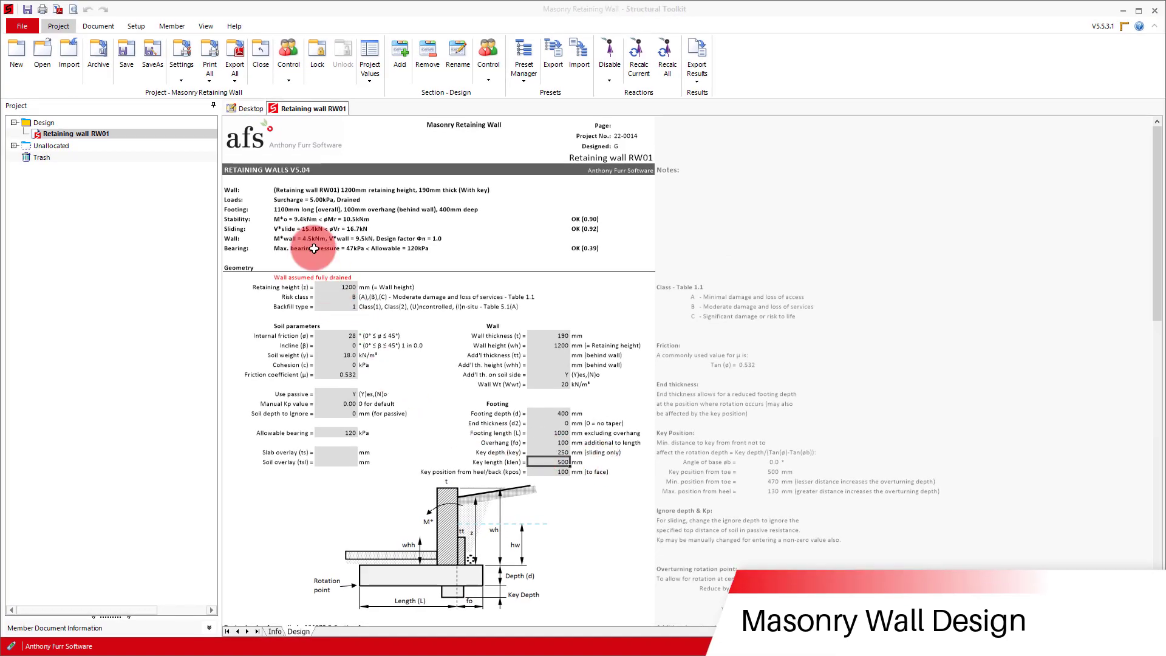
# From the module menu, add a masonry member named 'Masonry Wall MW01'.
pyautogui.click(247, 110)
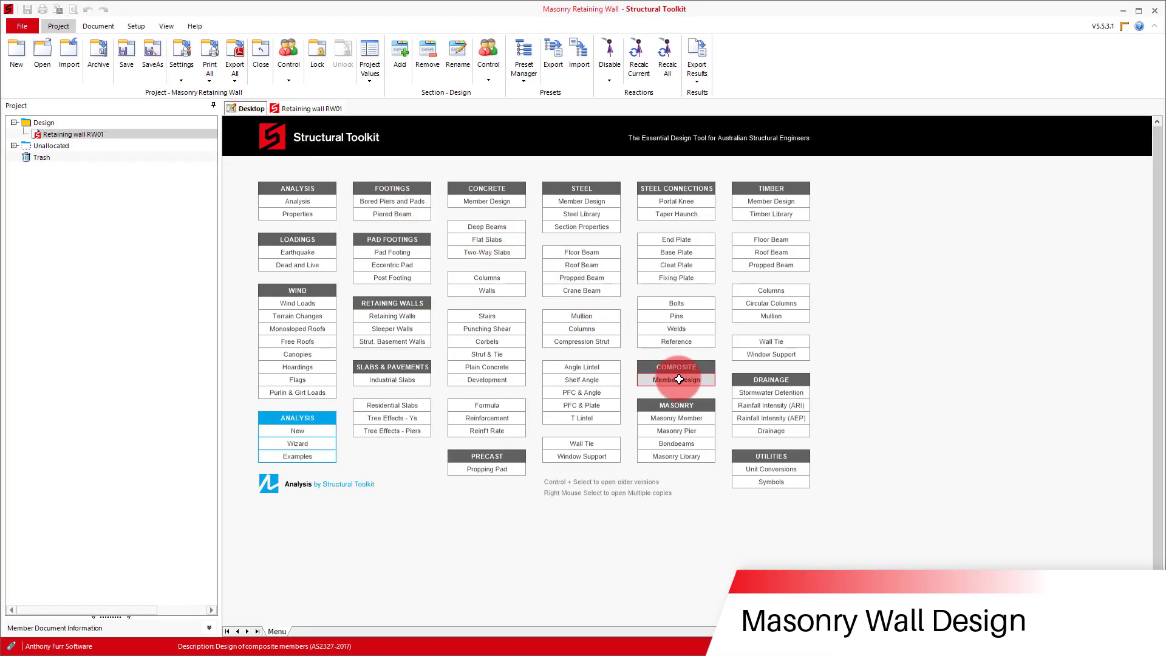
pyautogui.click(680, 418)
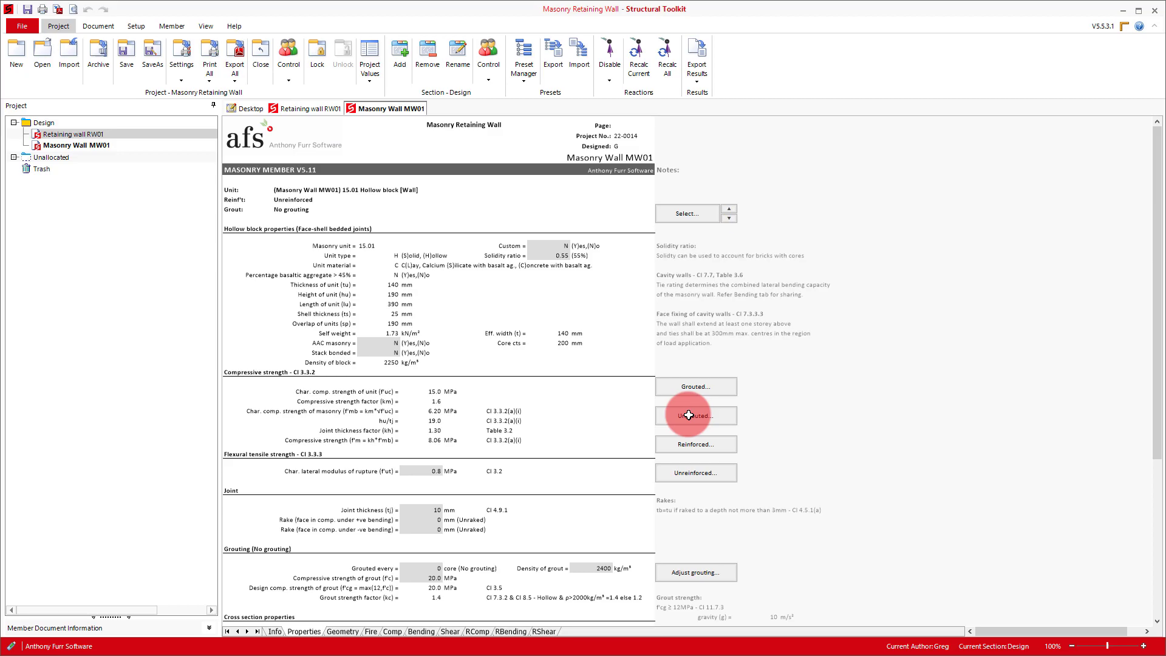
pyautogui.click(643, 360)
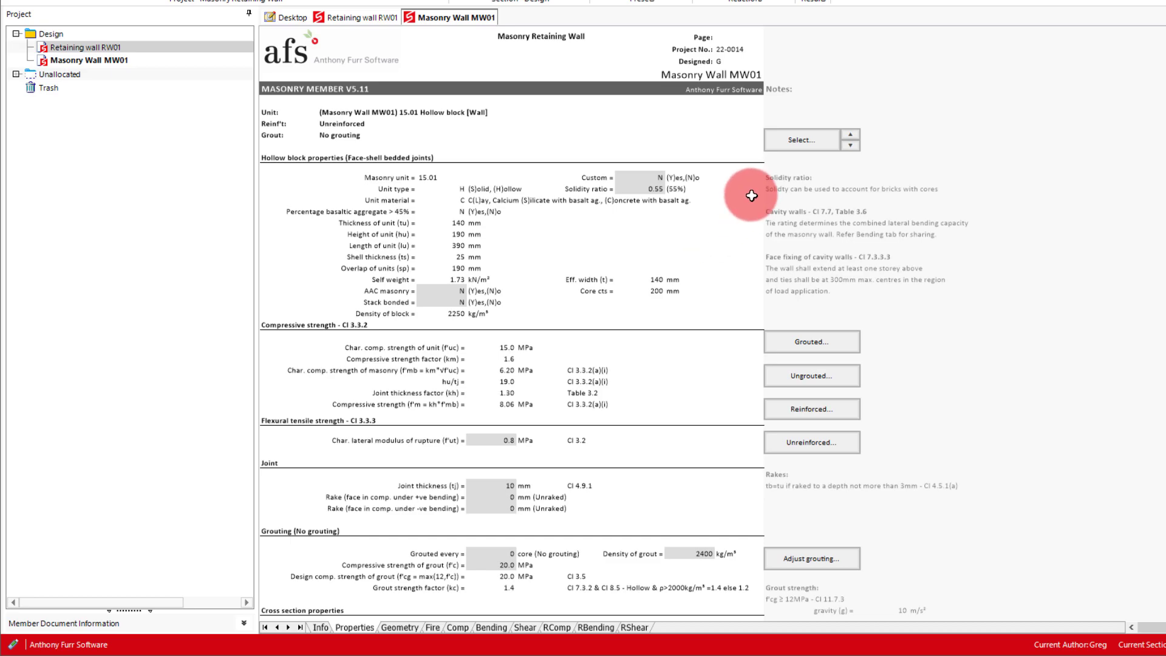
# Select the 20.01 190 mm hollow block as the masonry unit and grout all cores.
pyautogui.click(795, 141)
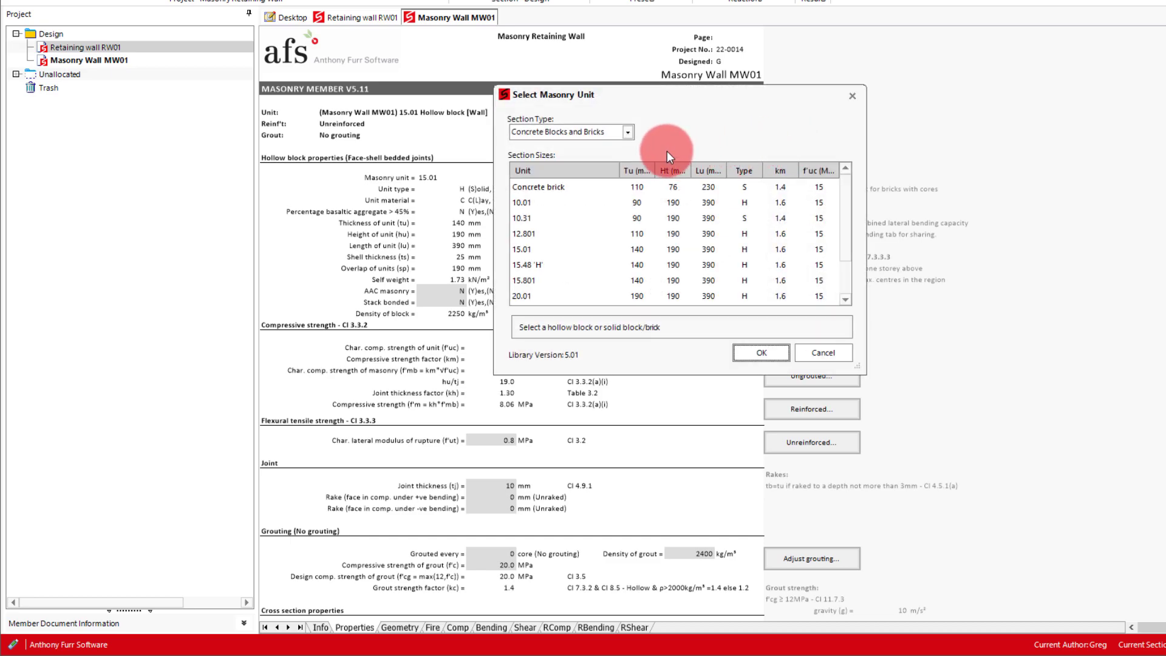
pyautogui.scroll(-2, 600, 218)
pyautogui.click(522, 278)
pyautogui.click(526, 249)
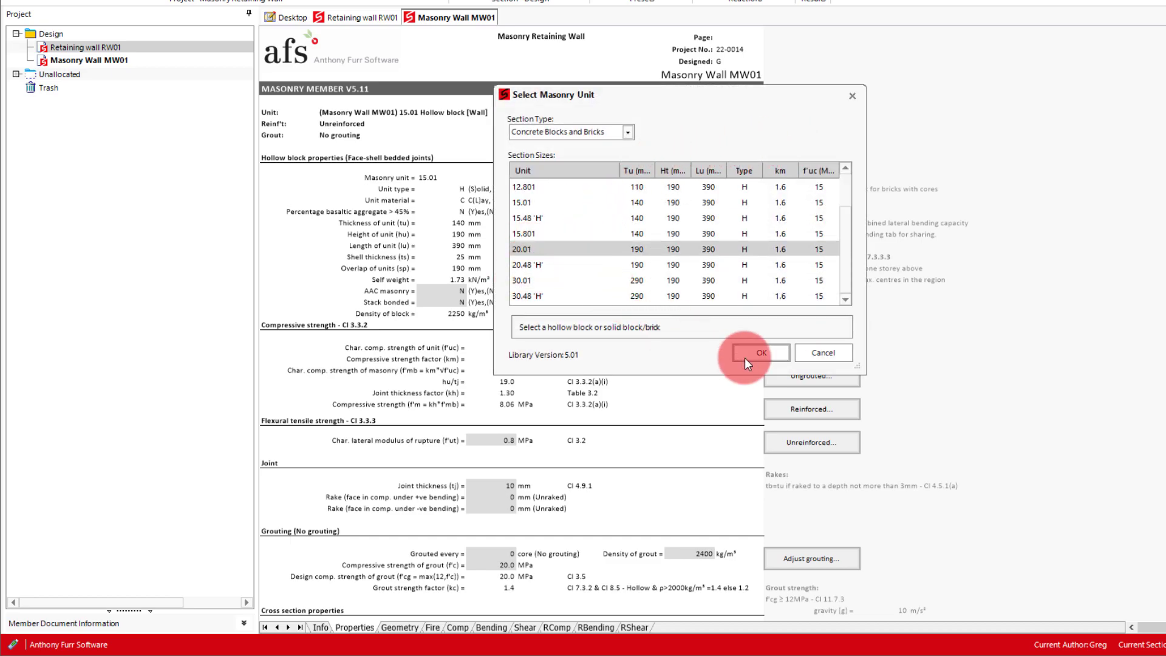
pyautogui.click(760, 353)
pyautogui.scroll(-3, 698, 297)
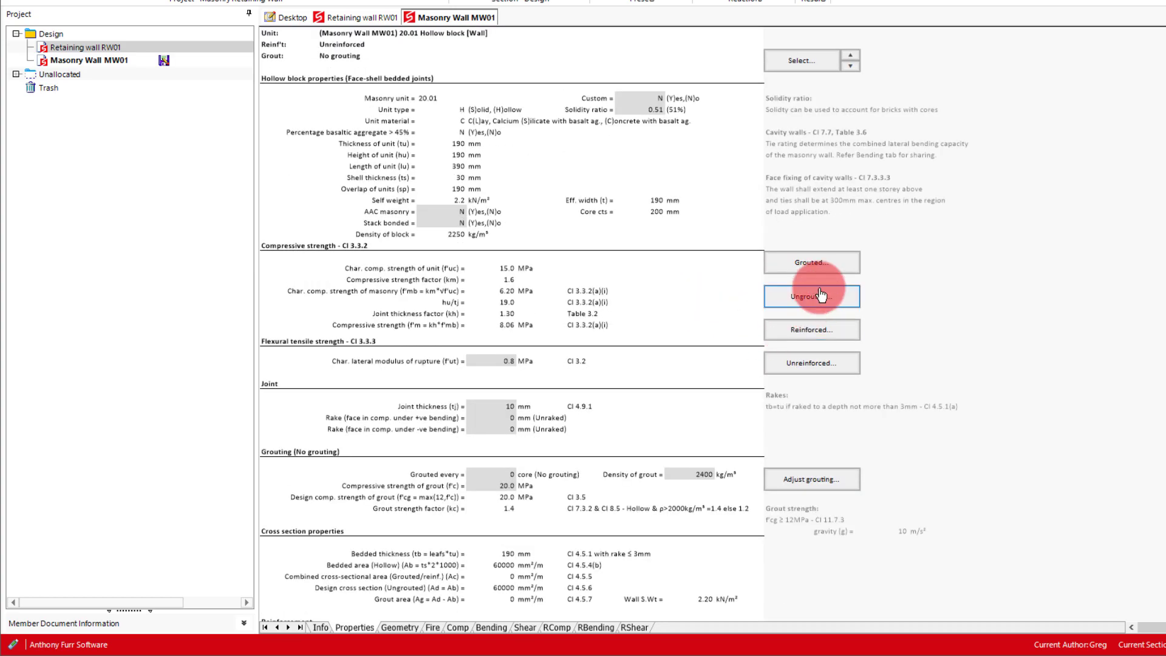
pyautogui.click(829, 266)
# Add vertical reinforcement and set it to N12 bars at 600 mm centres.
pyautogui.click(827, 336)
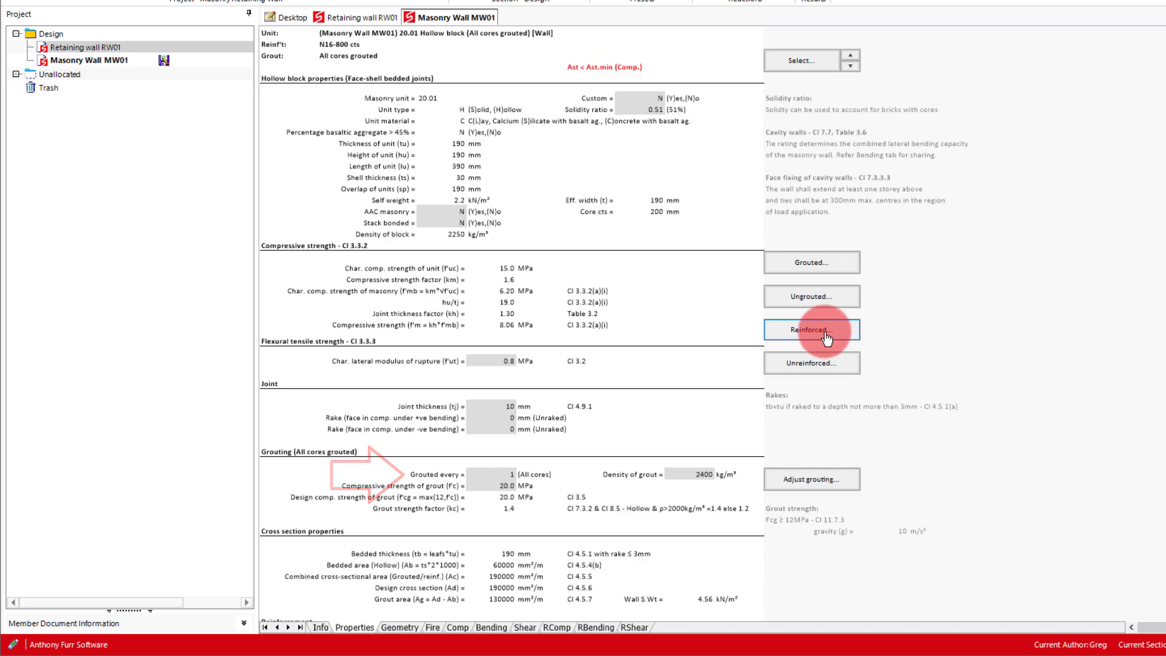
pyautogui.scroll(-10, 793, 356)
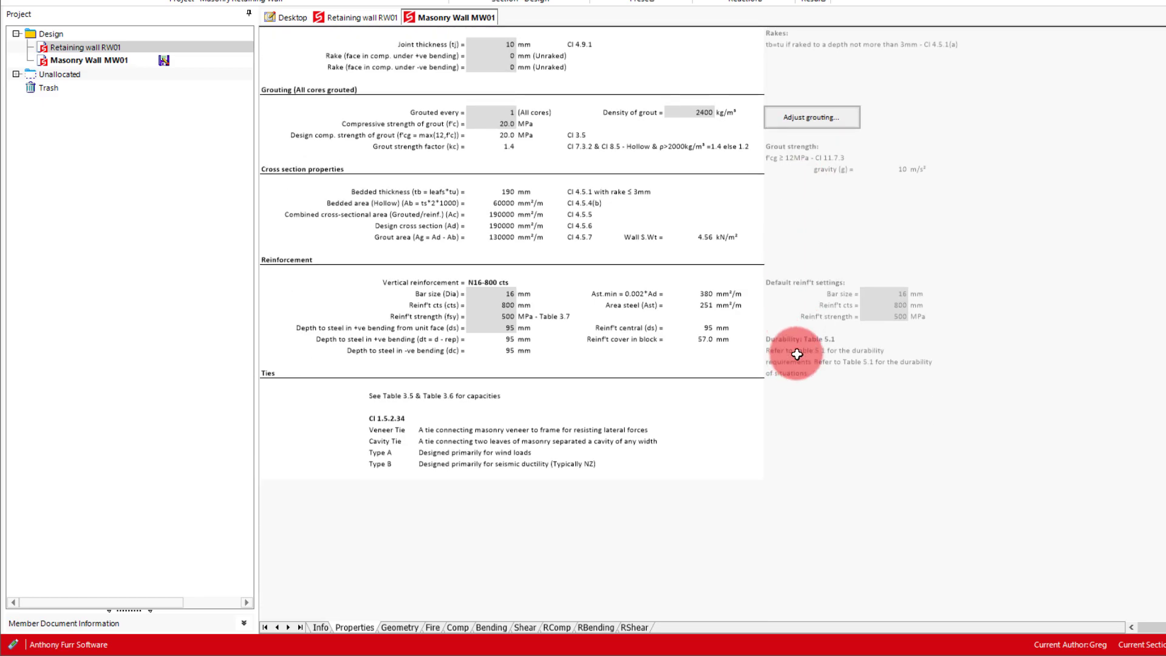
pyautogui.click(509, 294)
pyautogui.write('12')
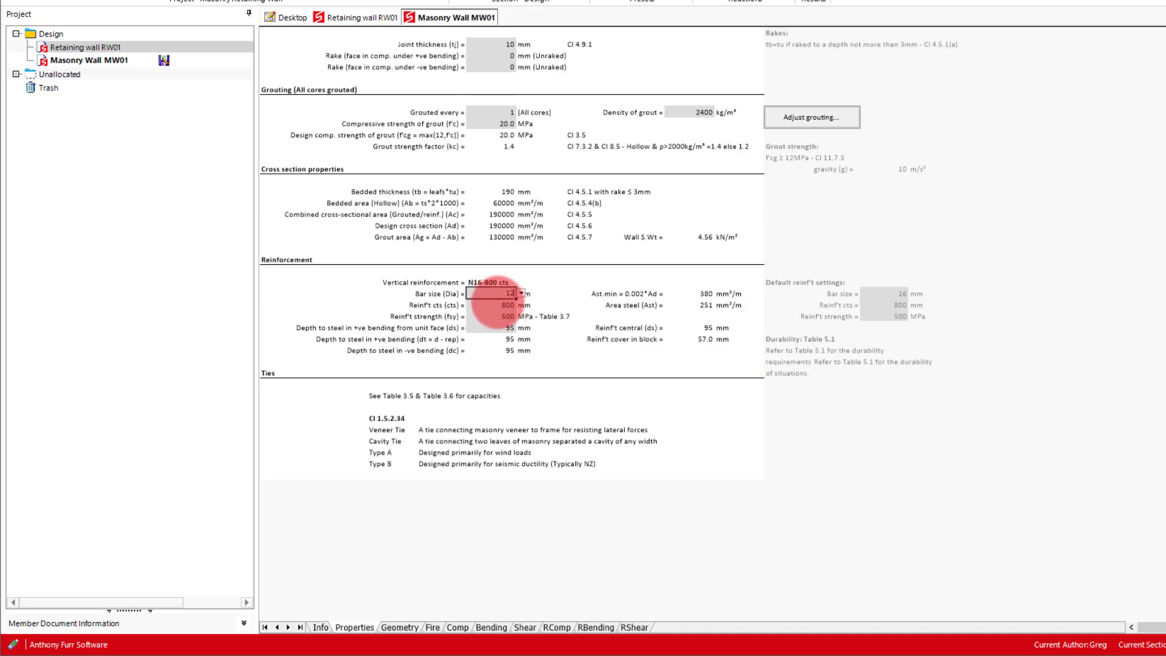
pyautogui.press('Return')
pyautogui.write('600')
pyautogui.press('Return')
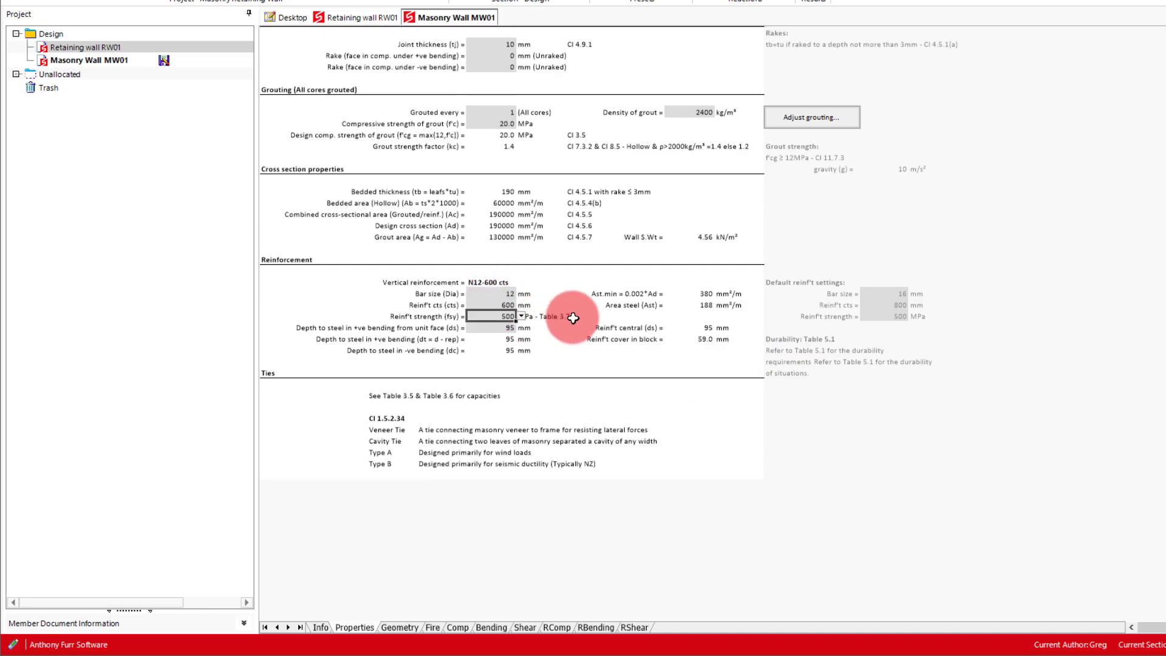
# On the Geometry page, set top, left and right restraints to F and the base to R.
pyautogui.click(398, 626)
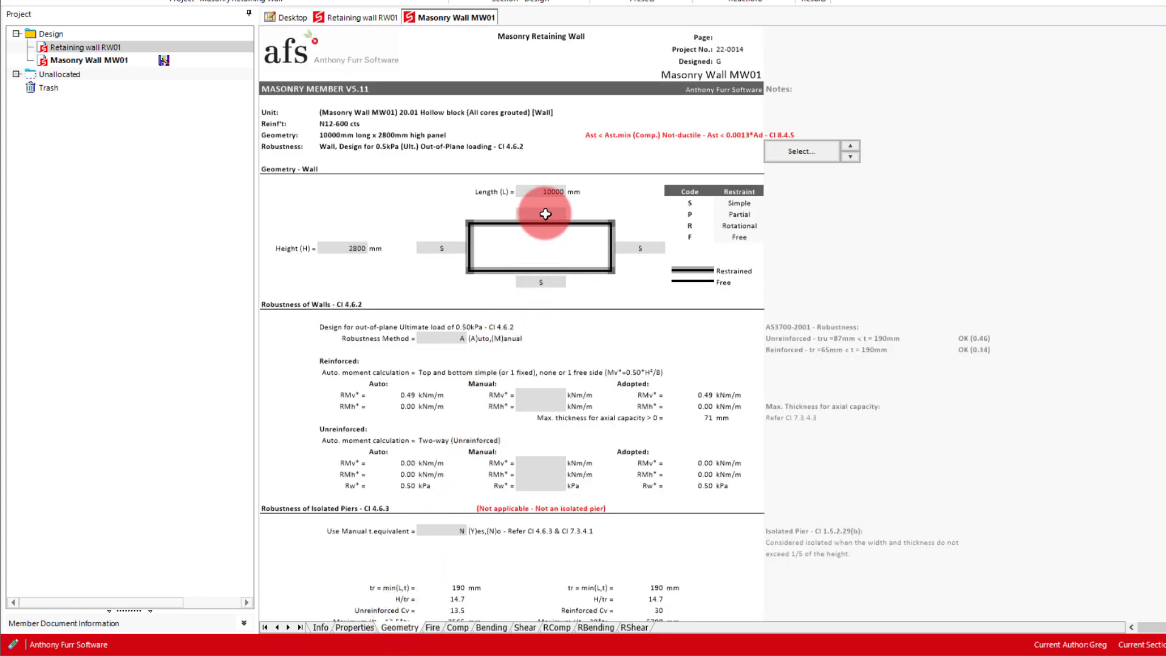
pyautogui.click(545, 214)
pyautogui.write('F')
pyautogui.click(592, 295)
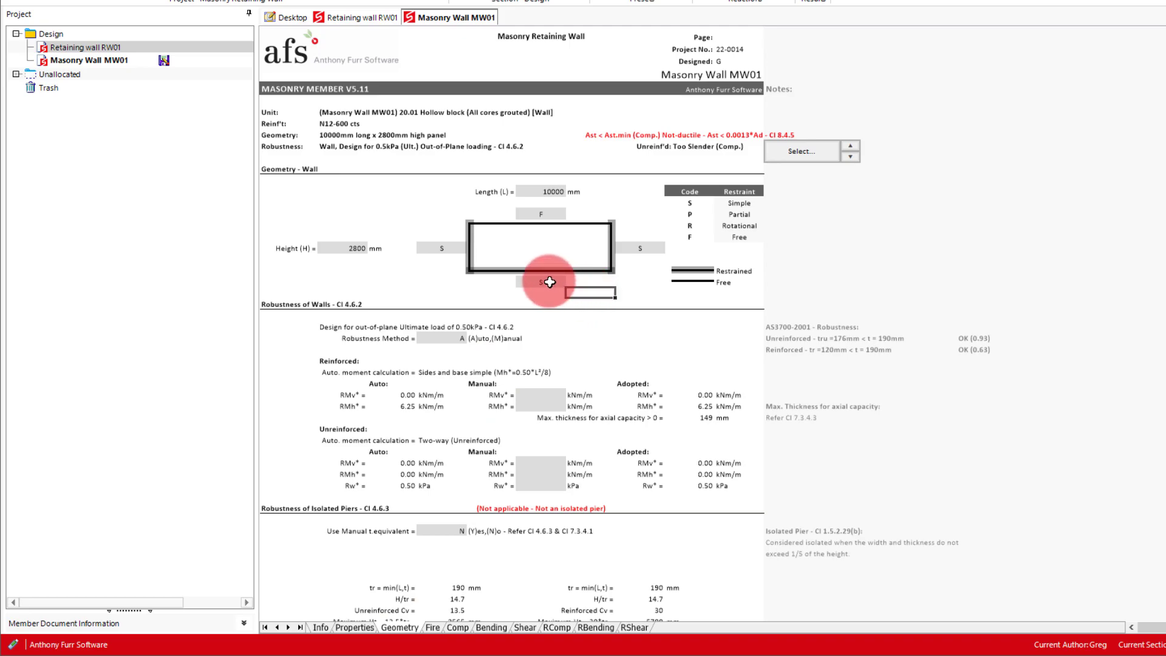
pyautogui.click(549, 282)
pyautogui.write('R')
pyautogui.click(608, 294)
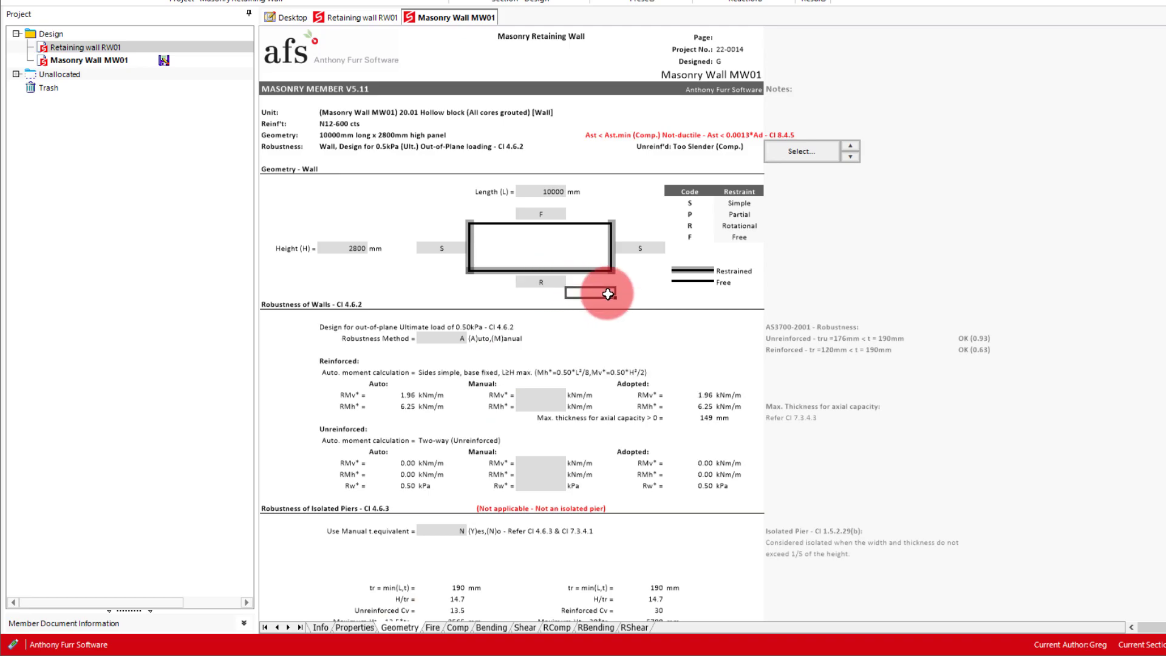
pyautogui.click(641, 248)
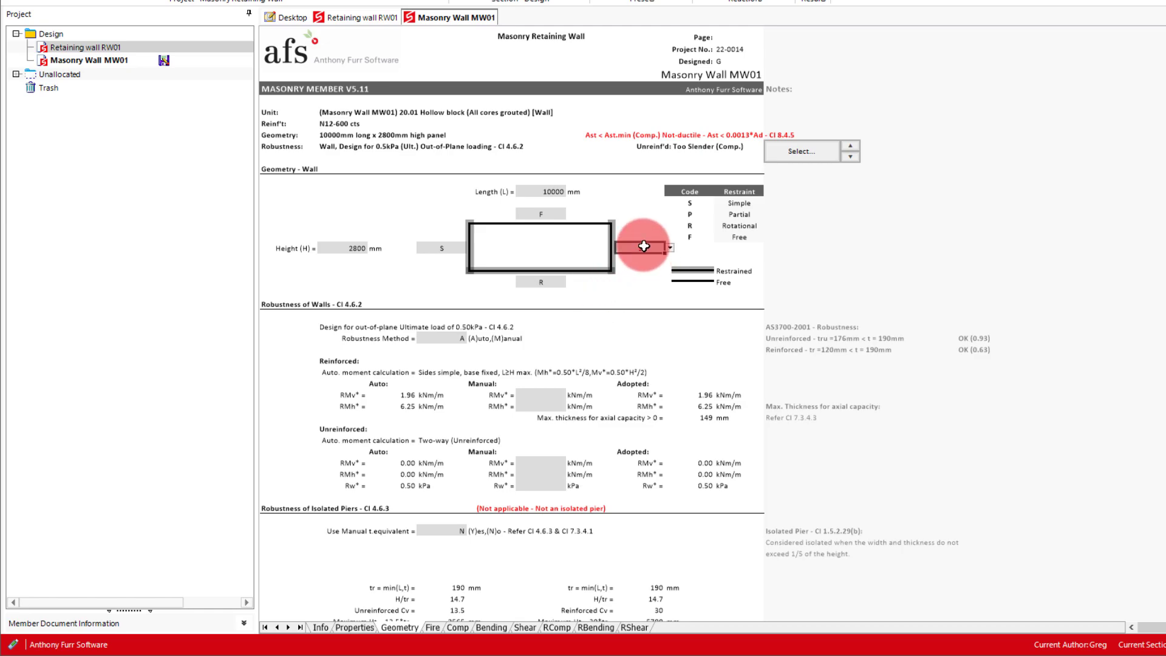
pyautogui.write('F')
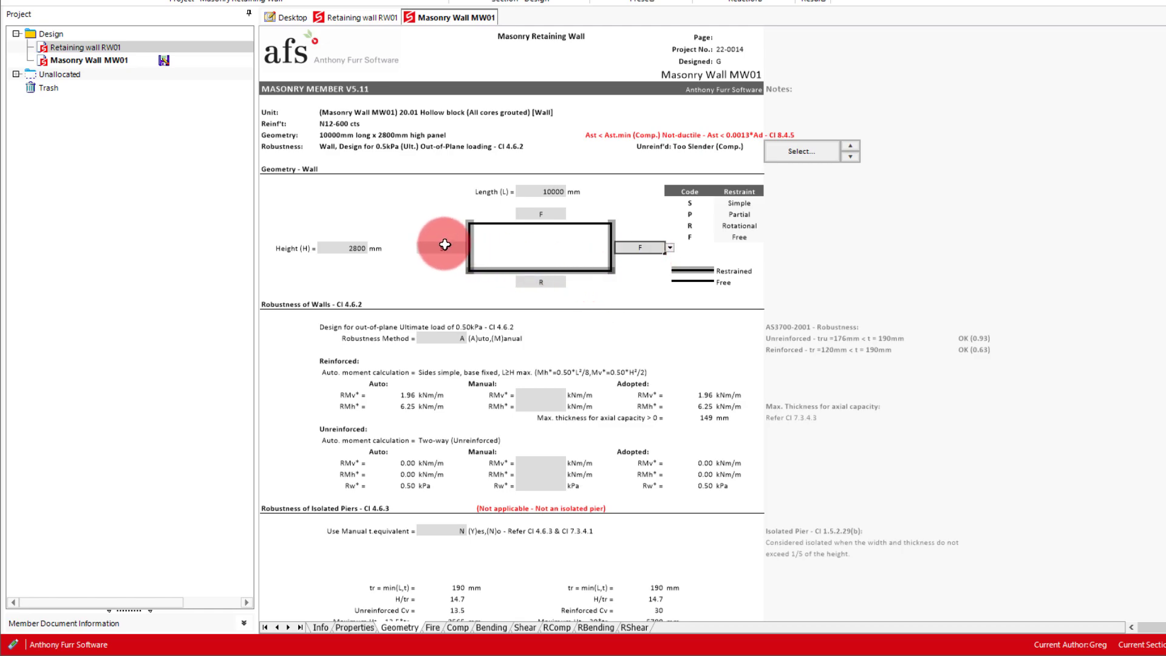
pyautogui.click(451, 251)
pyautogui.write('F')
pyautogui.click(579, 295)
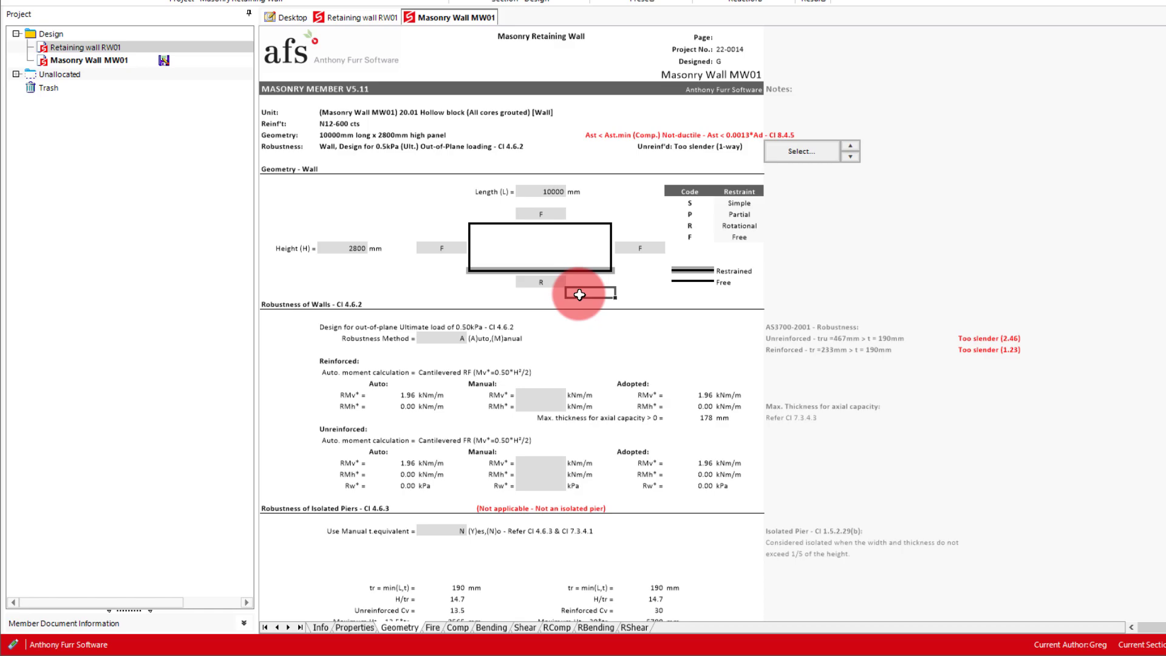
# Set the wall height to 1200 mm and length to 5000 mm.
pyautogui.click(346, 248)
pyautogui.write('1200')
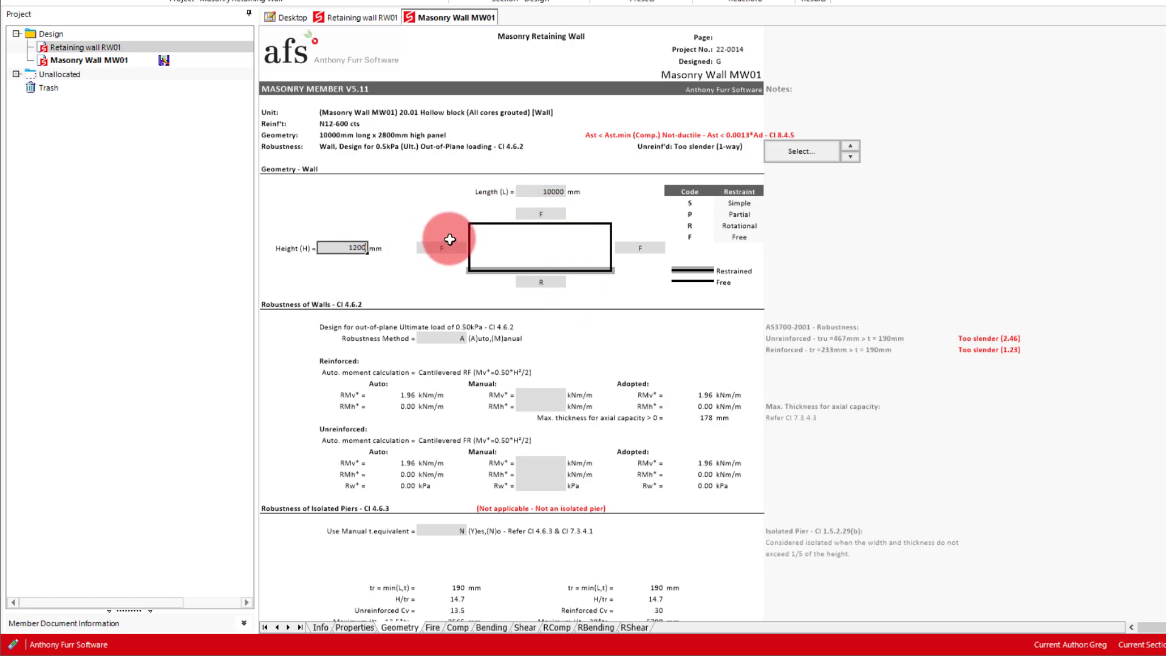
pyautogui.click(548, 191)
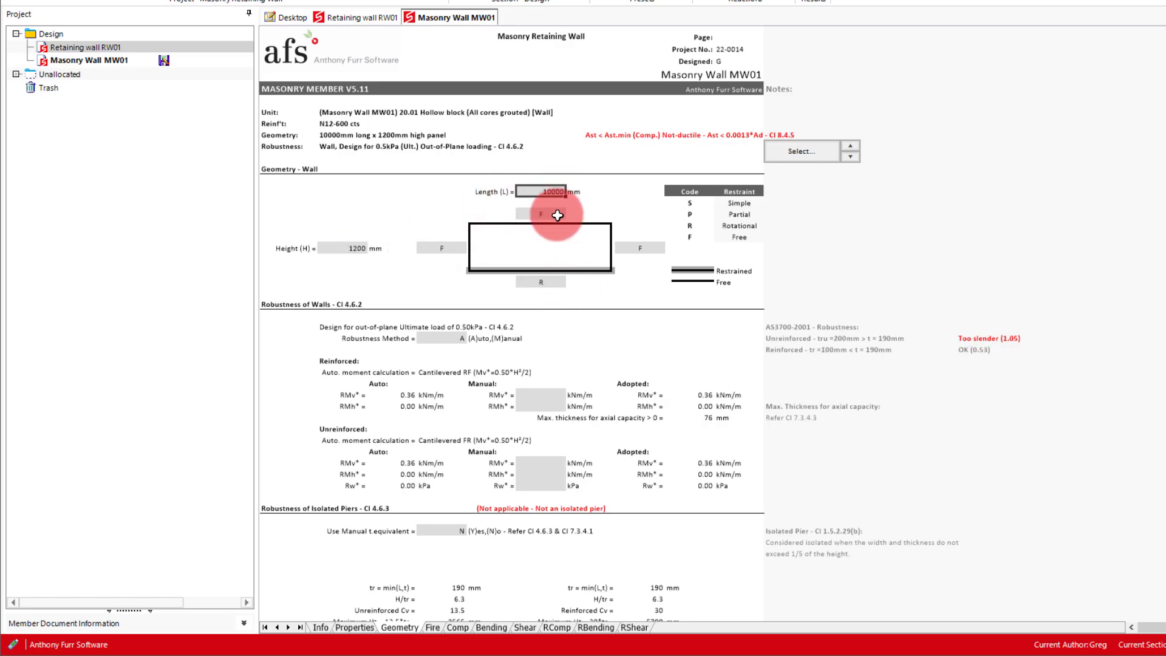
pyautogui.write('5000')
pyautogui.press('Return')
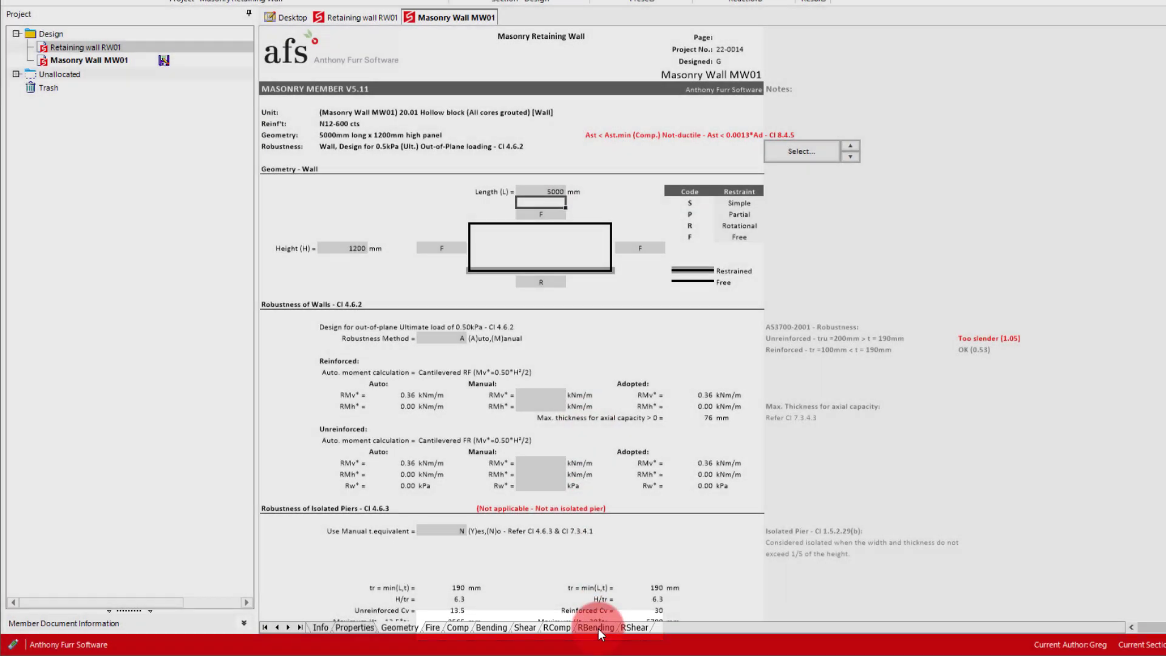
pyautogui.click(596, 626)
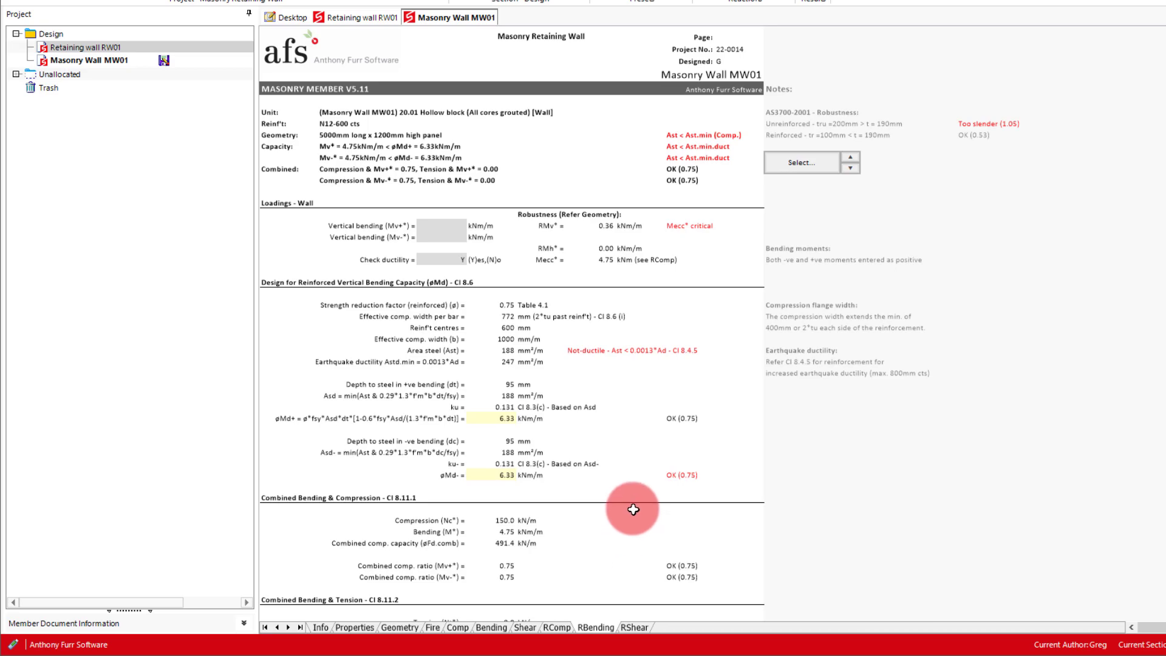
# Enter a 4.50 kNm/m vertical bending moment Mv+* and set Check ductility to N.
pyautogui.click(439, 224)
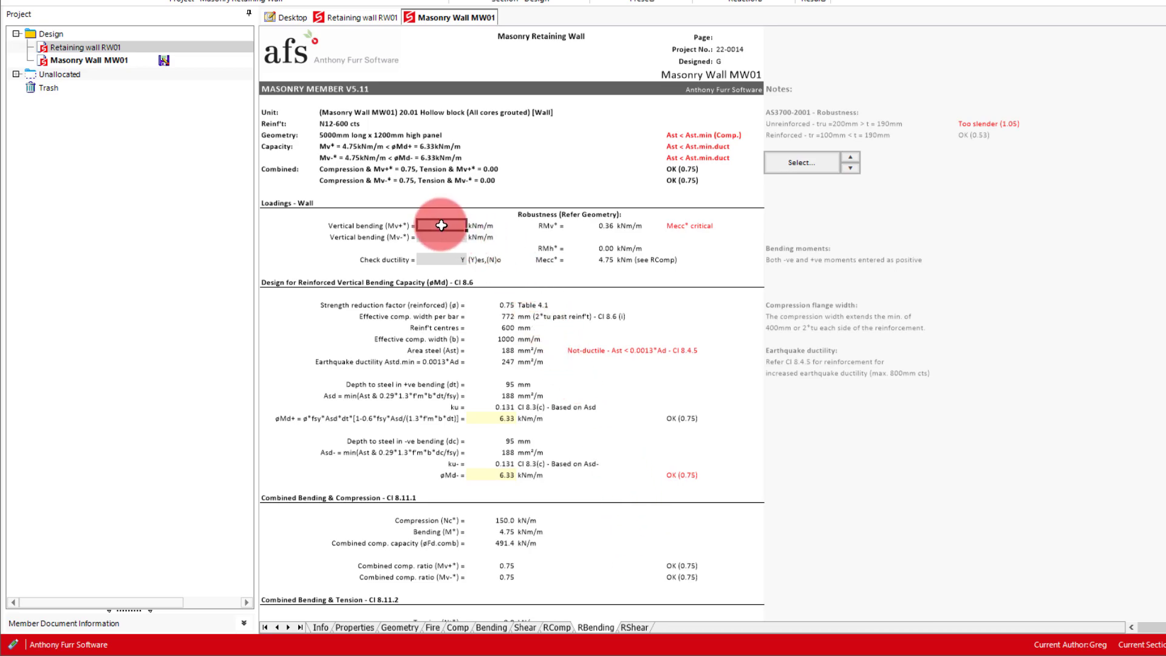
pyautogui.write('4.5')
pyautogui.press('Return')
pyautogui.click(453, 259)
pyautogui.click(471, 259)
pyautogui.click(449, 278)
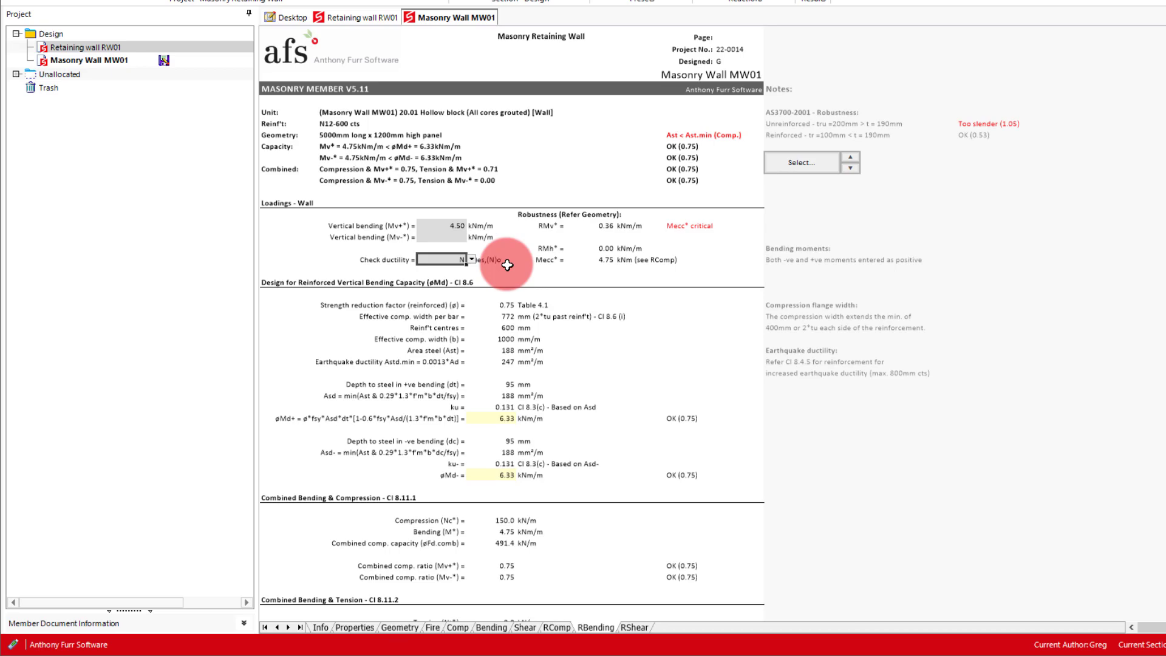
# Set axial compression to 10 kN/m on the RComp page, then return to RBending results.
pyautogui.click(556, 628)
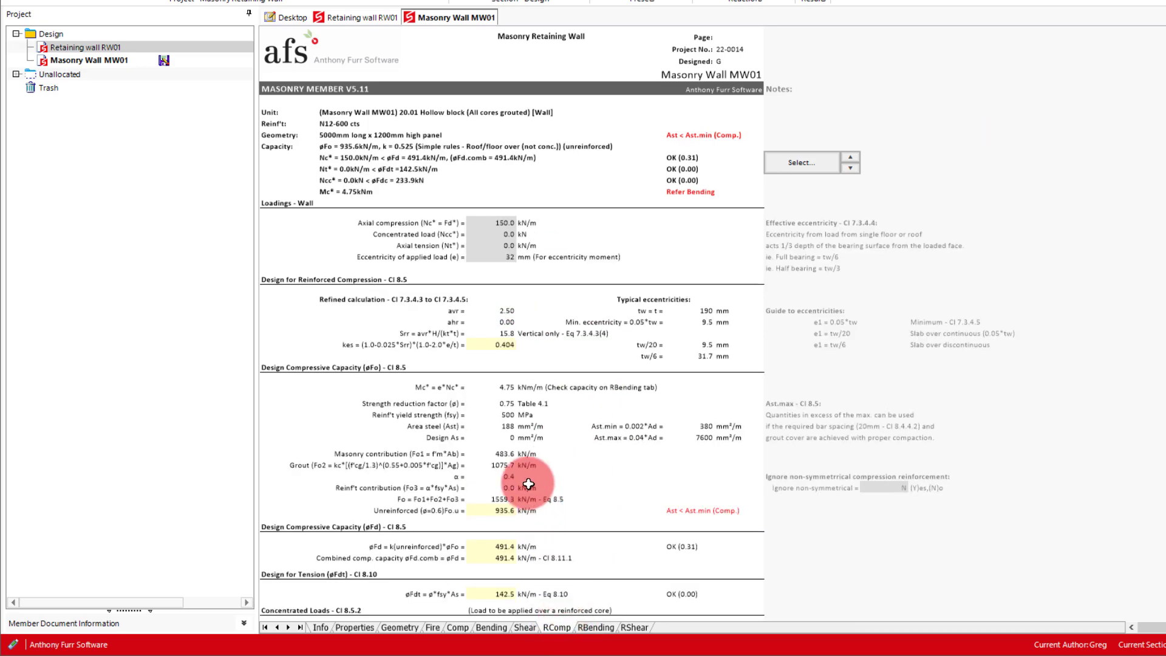
pyautogui.click(489, 225)
pyautogui.write('10')
pyautogui.press('Return')
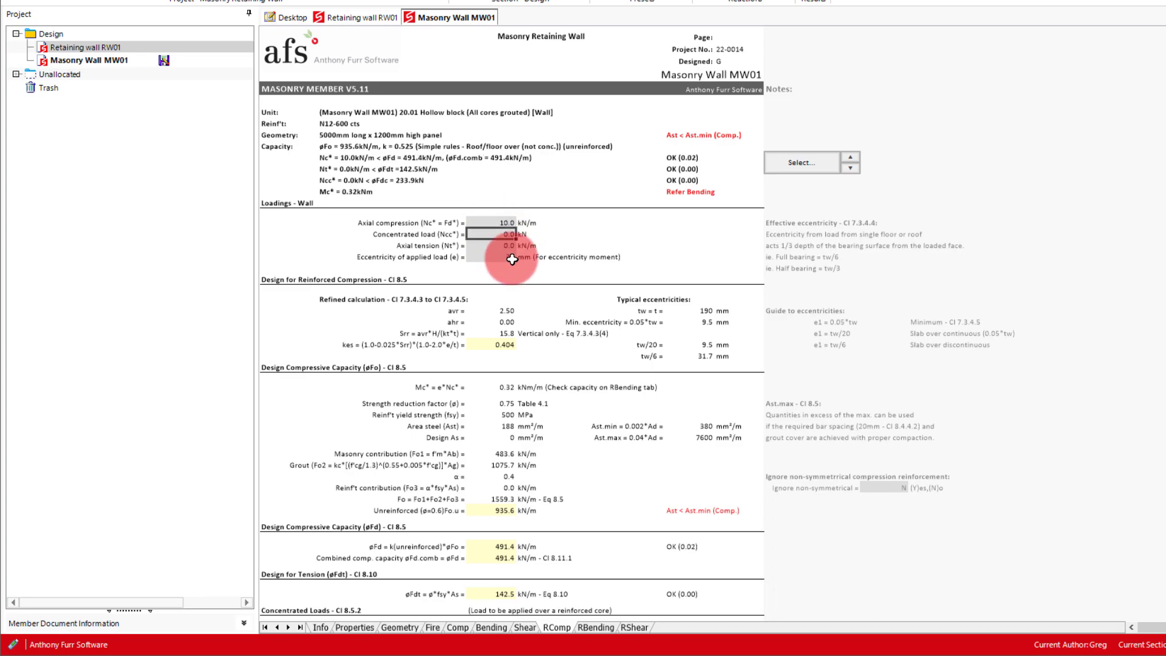
pyautogui.click(602, 628)
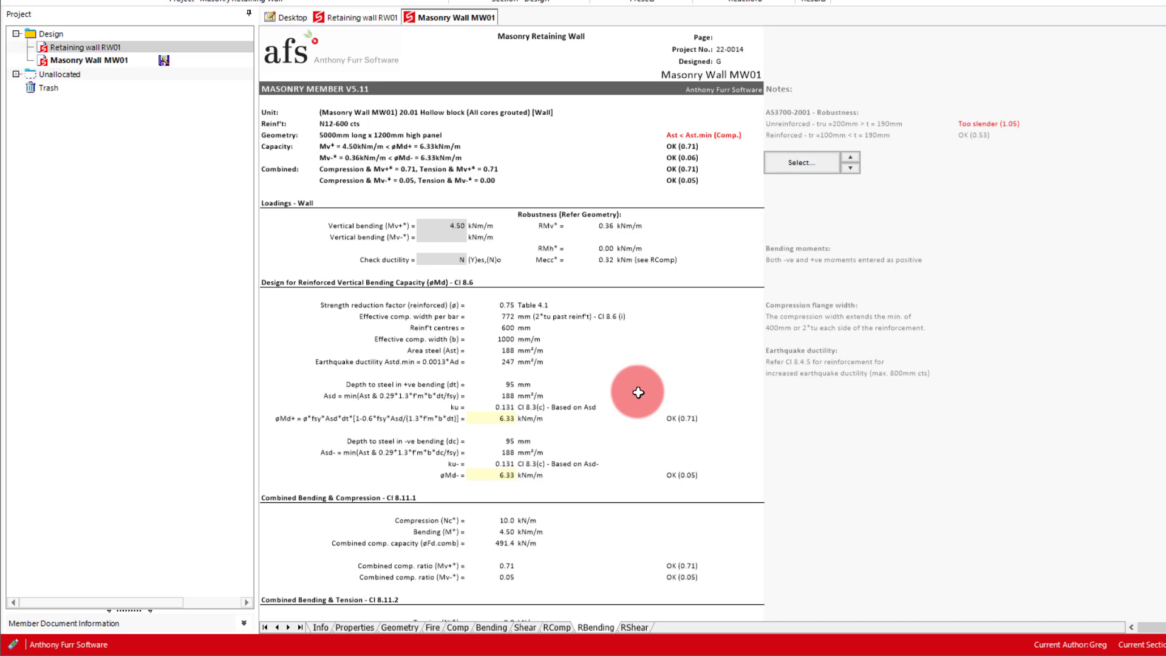